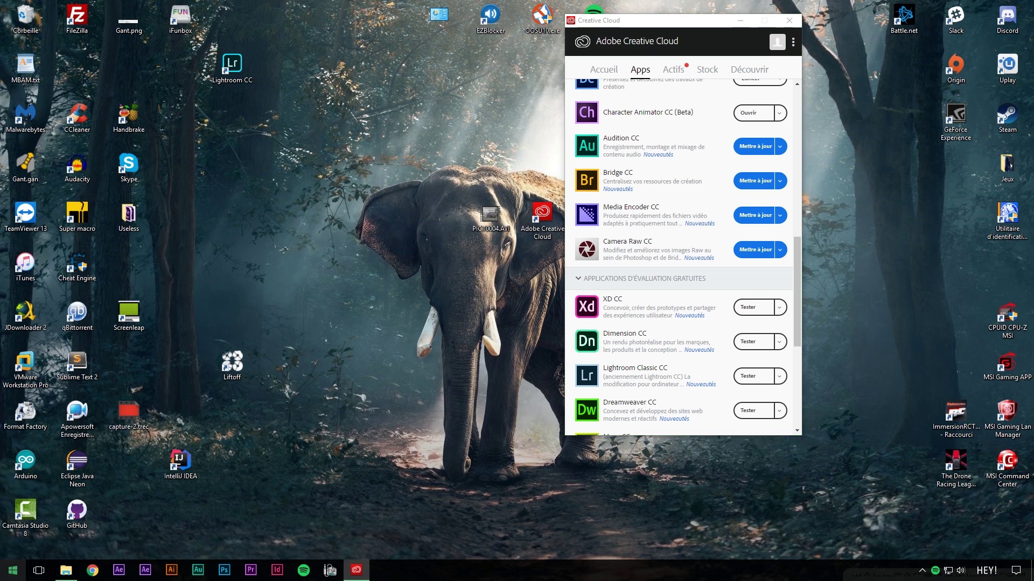
- Search for and launch Adobe Media Encoder CC 2018
click(13, 570)
text(me)
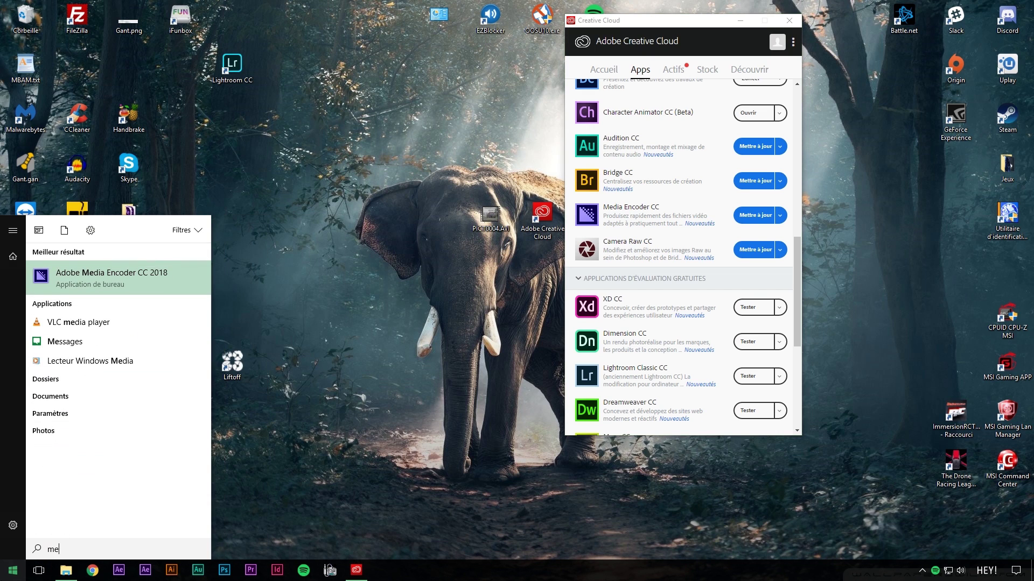
key(Return)
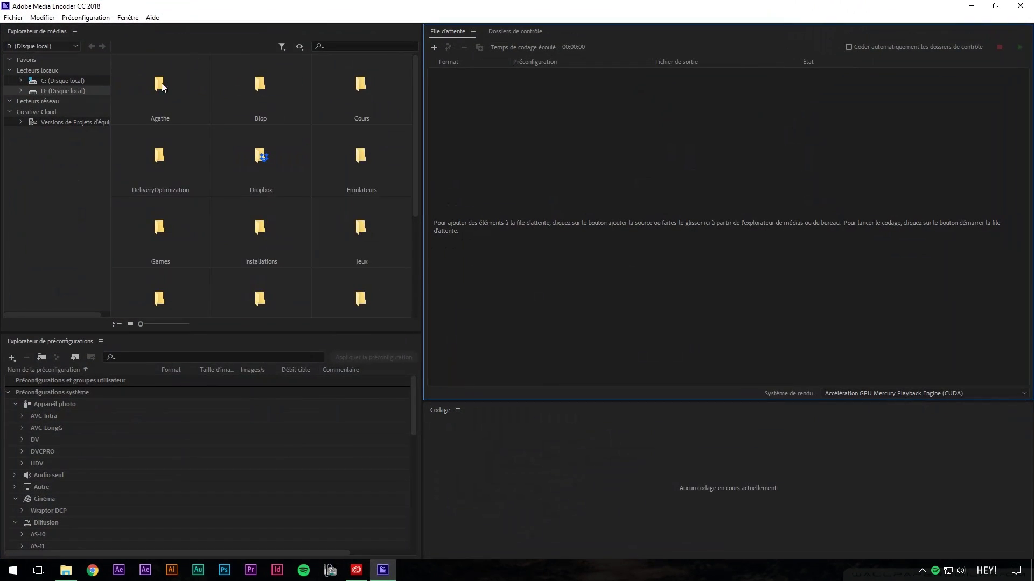
click(448, 418)
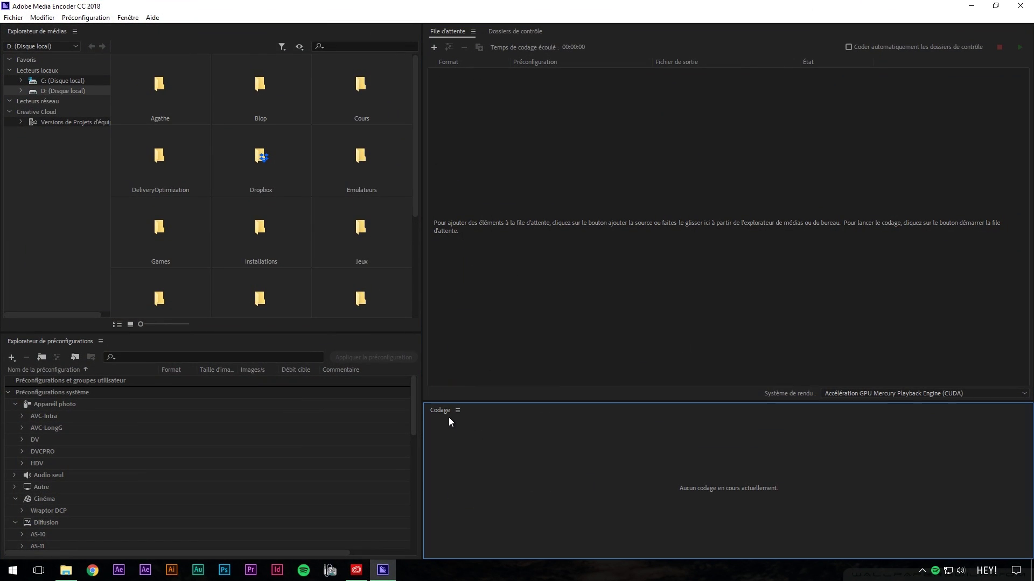
click(446, 34)
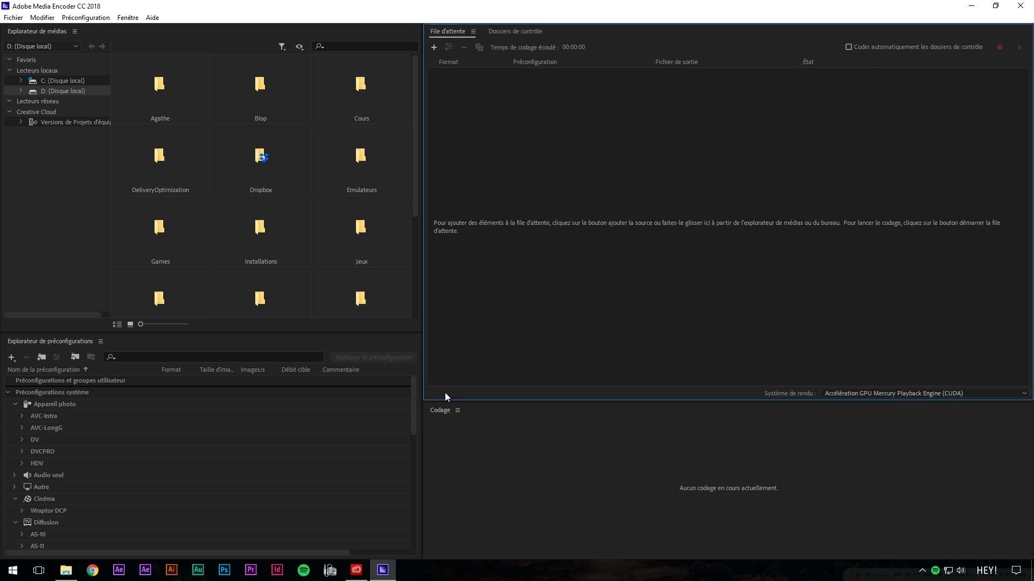
click(128, 17)
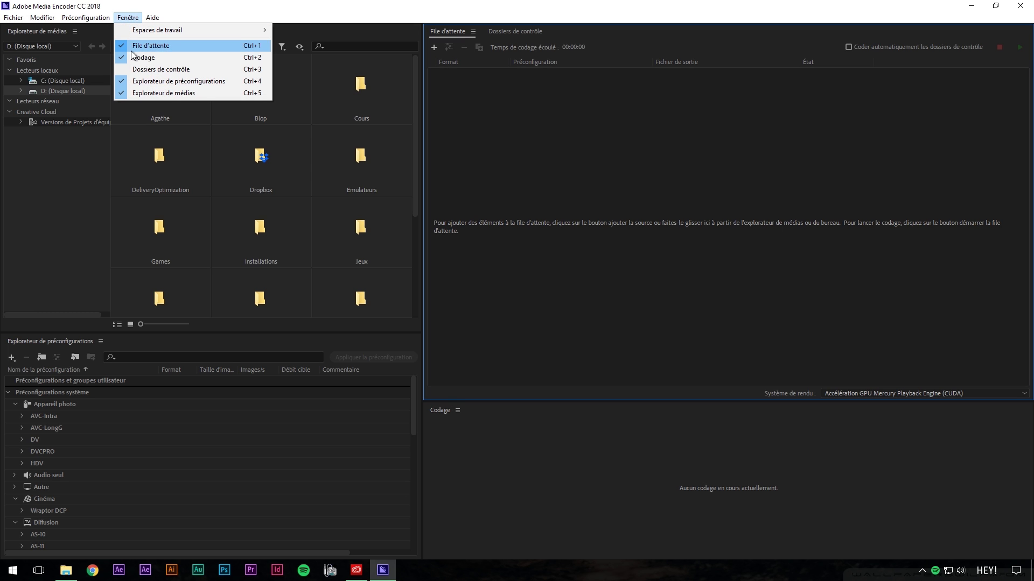
click(539, 238)
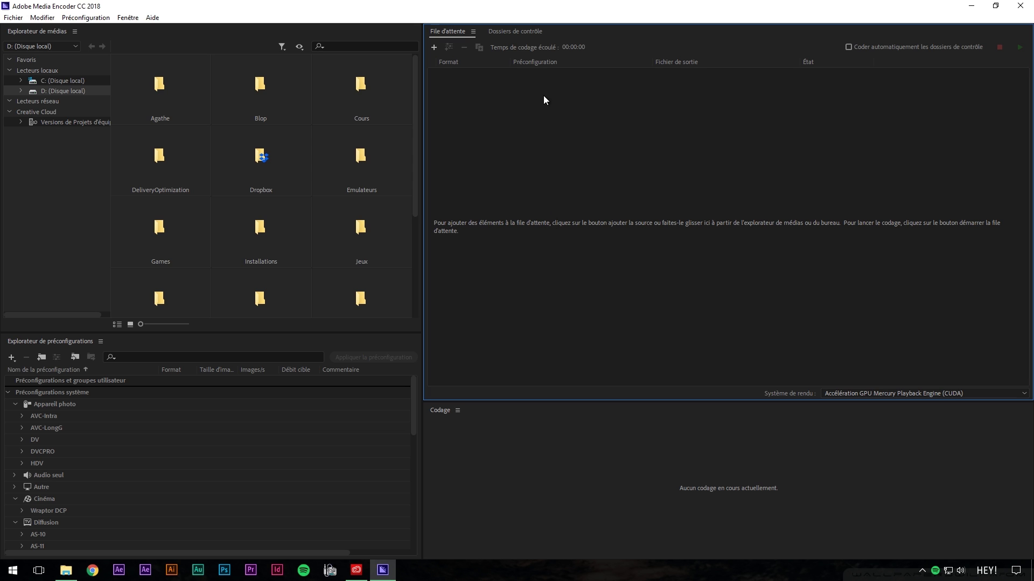
- Add the PICT0004.AVI video from the desktop to the encoding queue, with the encoder window maximized again
double_click(491, 7)
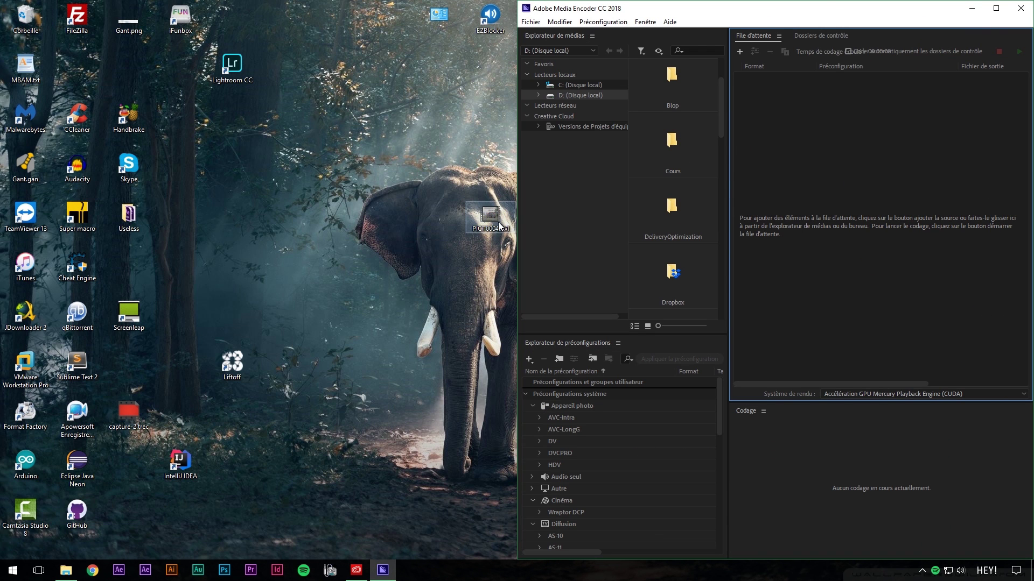
drag(493, 220, 782, 166)
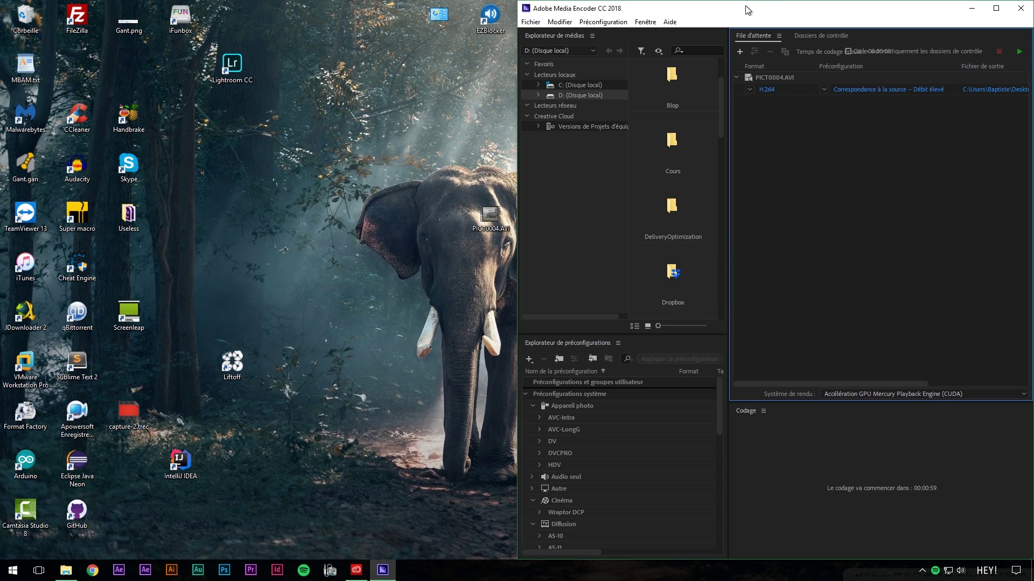
drag(743, 10, 673, 1)
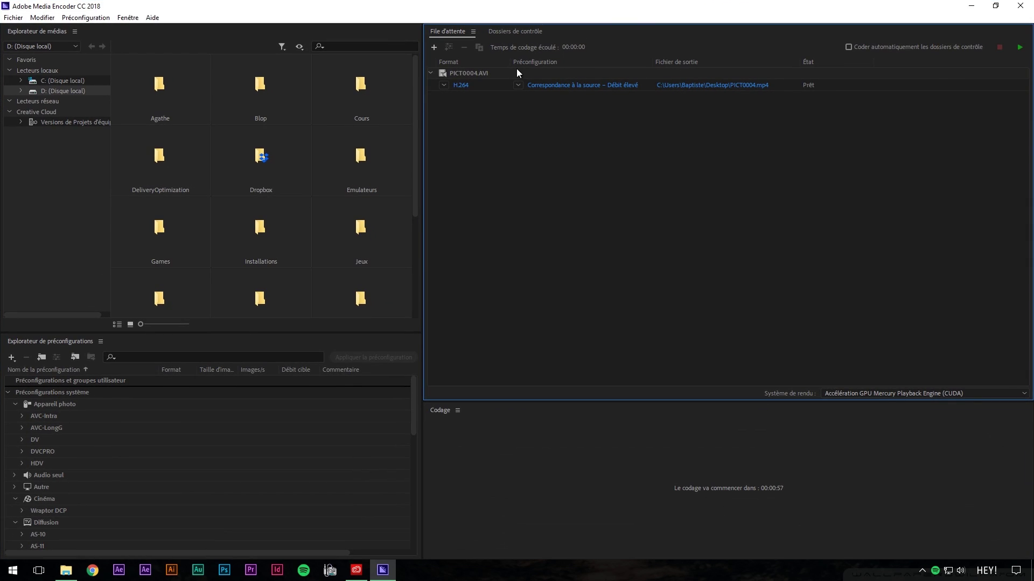
- Choose the H.264 format and the "Correspondance à la source – Débit élevé" preset for PICT0004.AVI
click(464, 73)
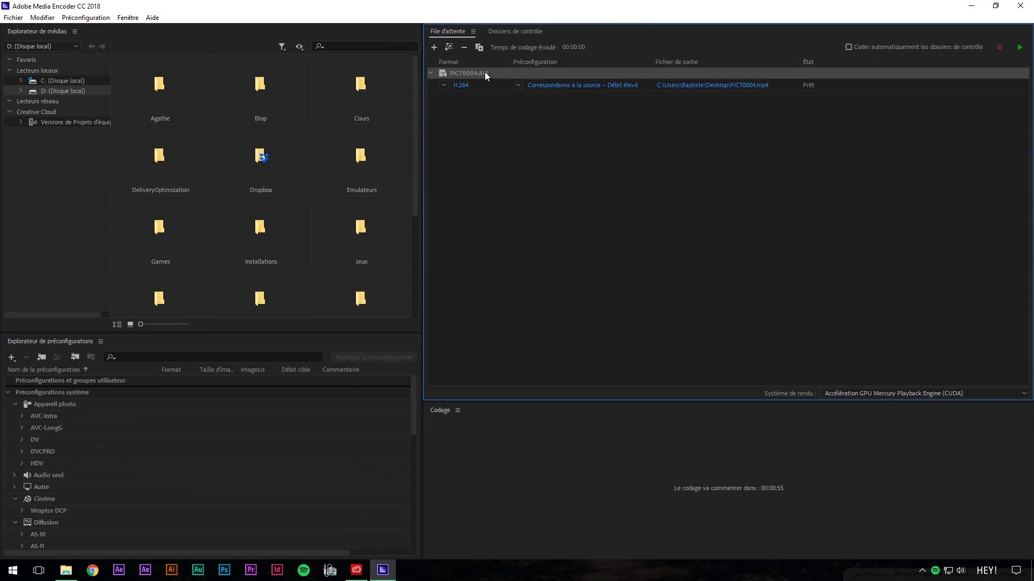
click(443, 85)
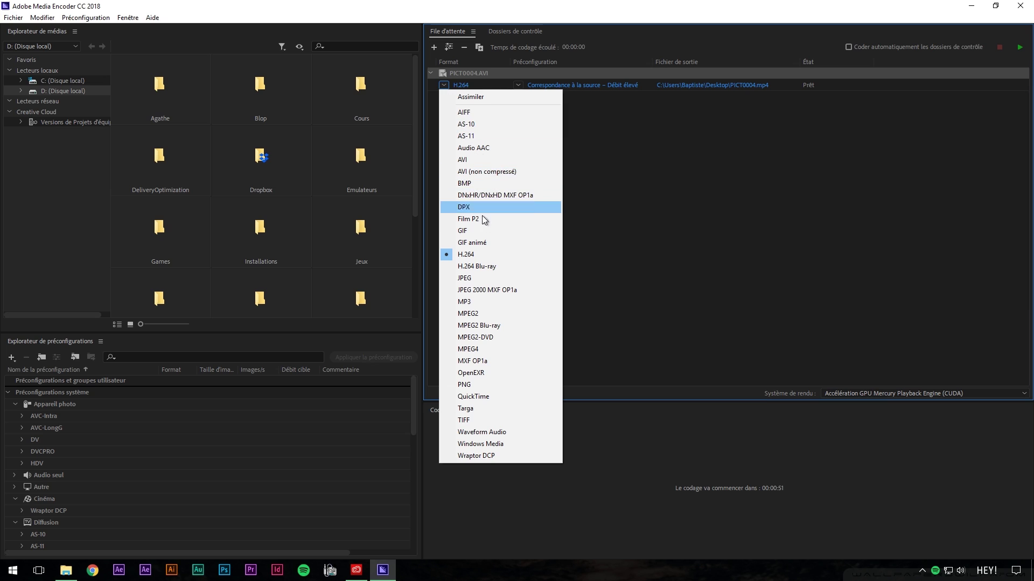
click(483, 255)
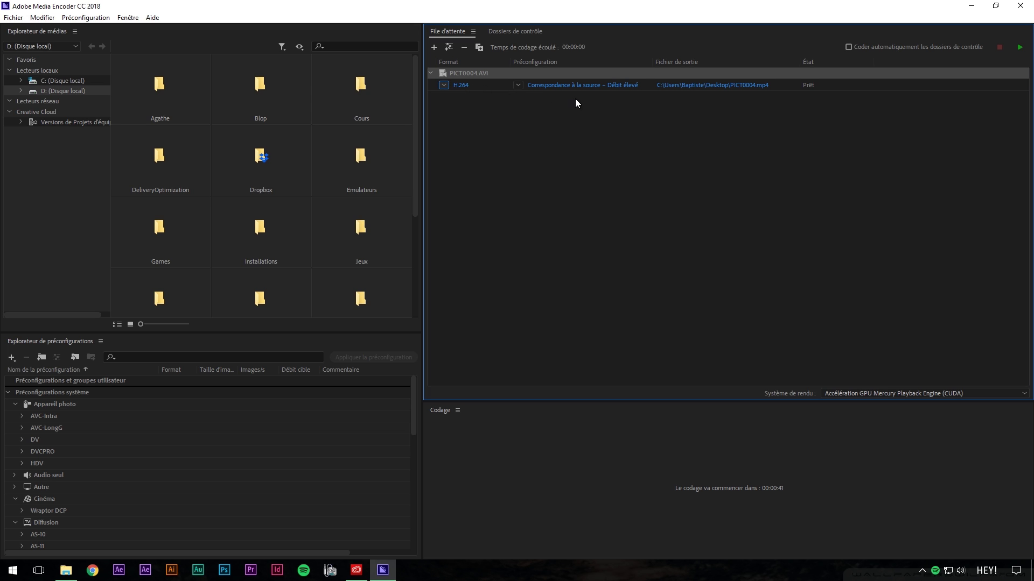
click(518, 84)
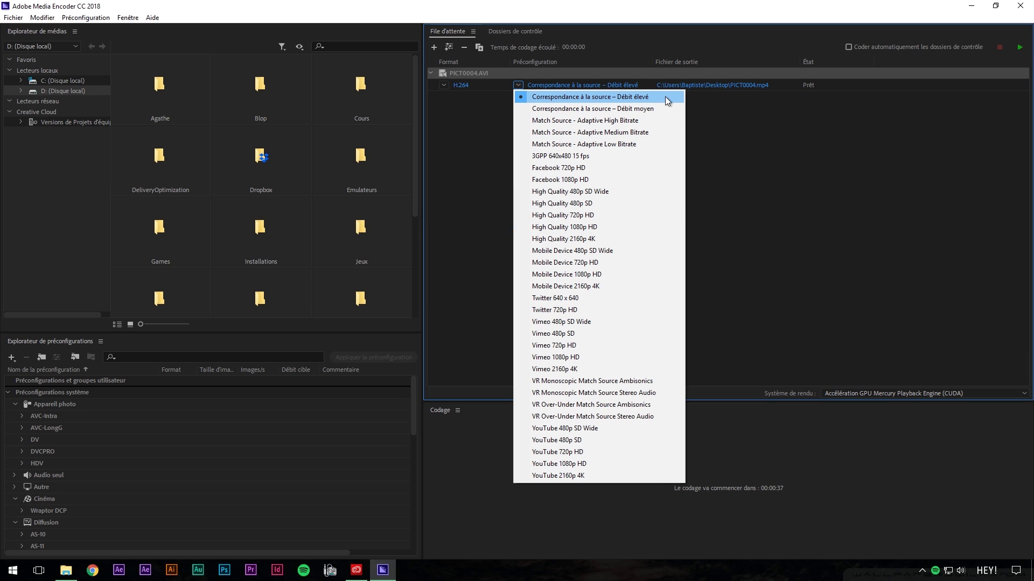
click(612, 97)
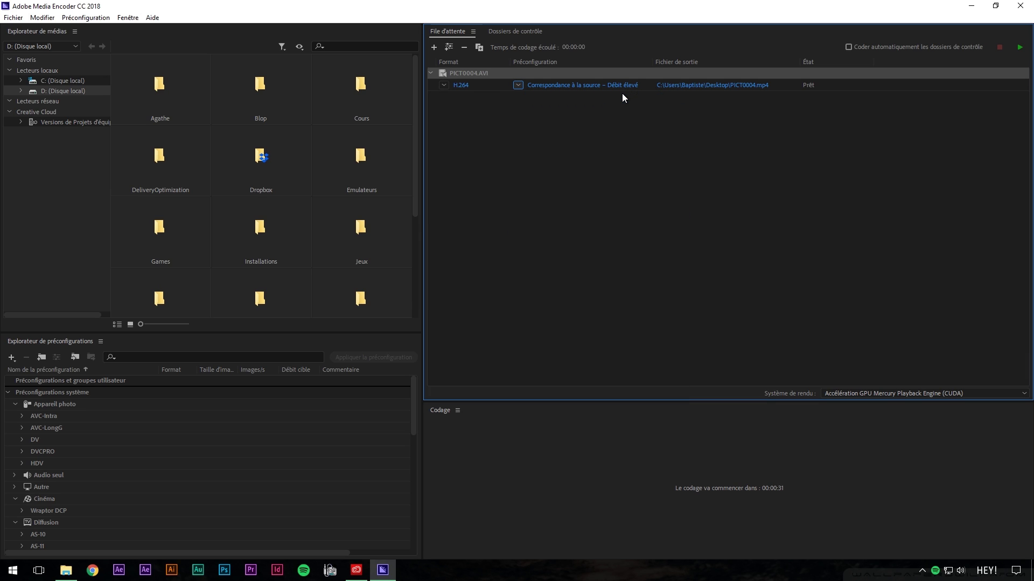
- Save the output file to the desktop under the name Vidéo
click(708, 86)
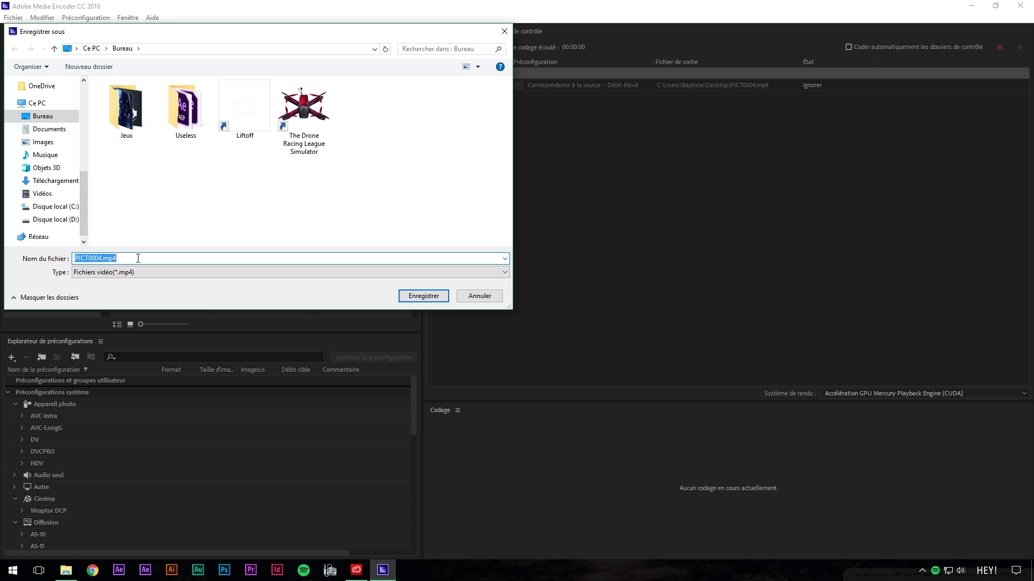
text(Vidéo)
click(428, 296)
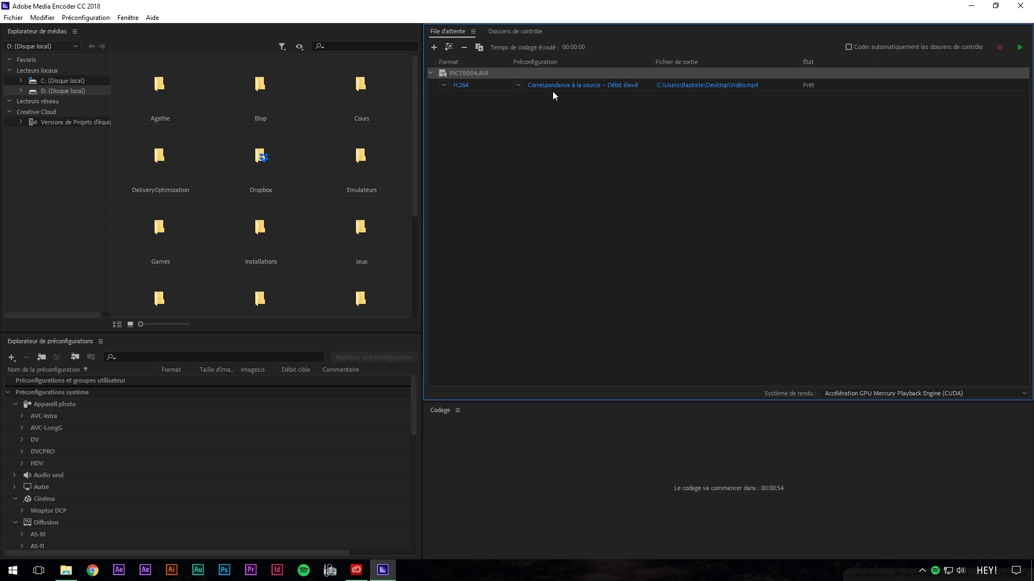
- In the queued video's export settings, enable rendering at maximum depth and the maximum render quality
mouse_move(549, 89)
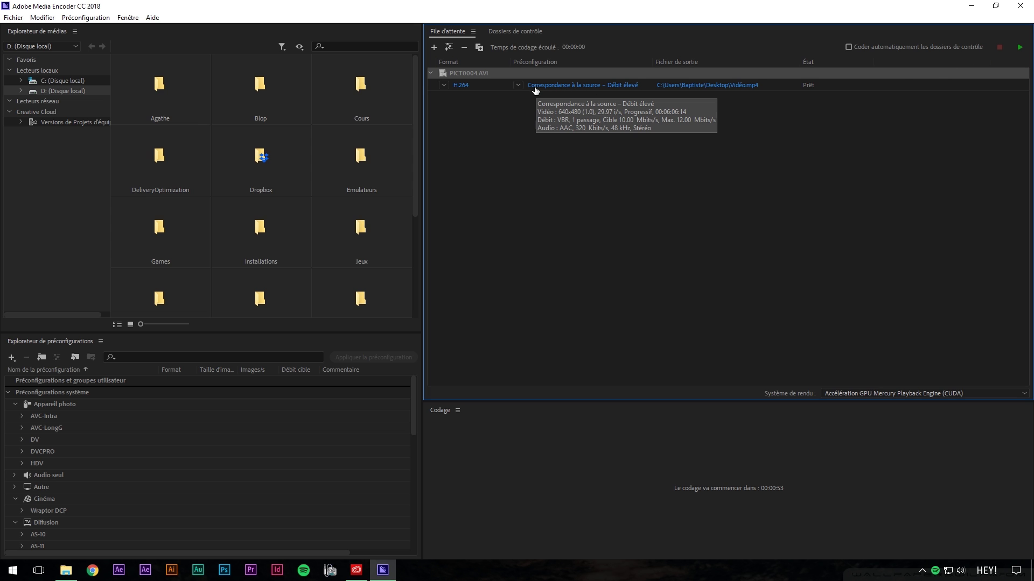
click(582, 85)
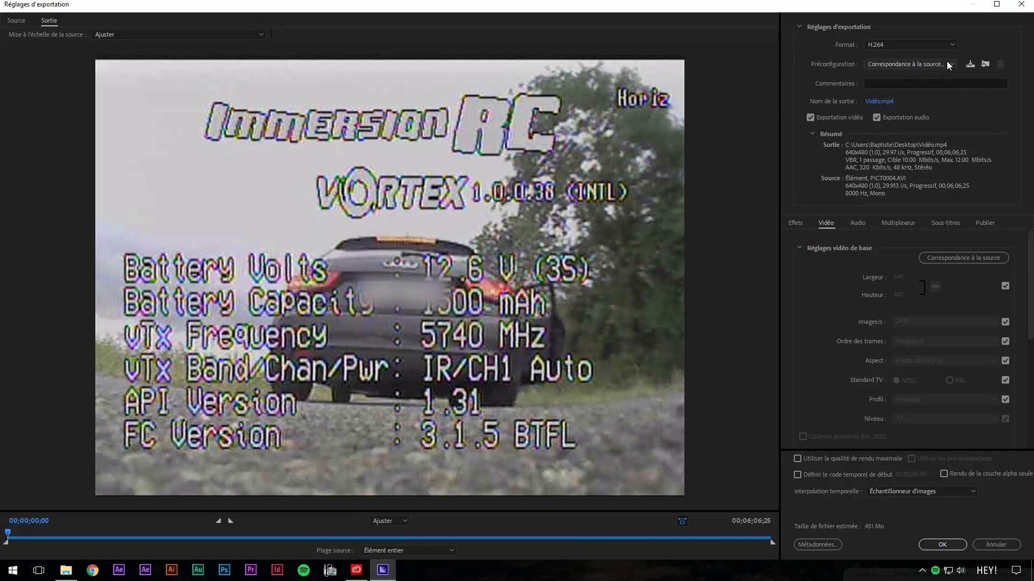
click(886, 46)
click(888, 46)
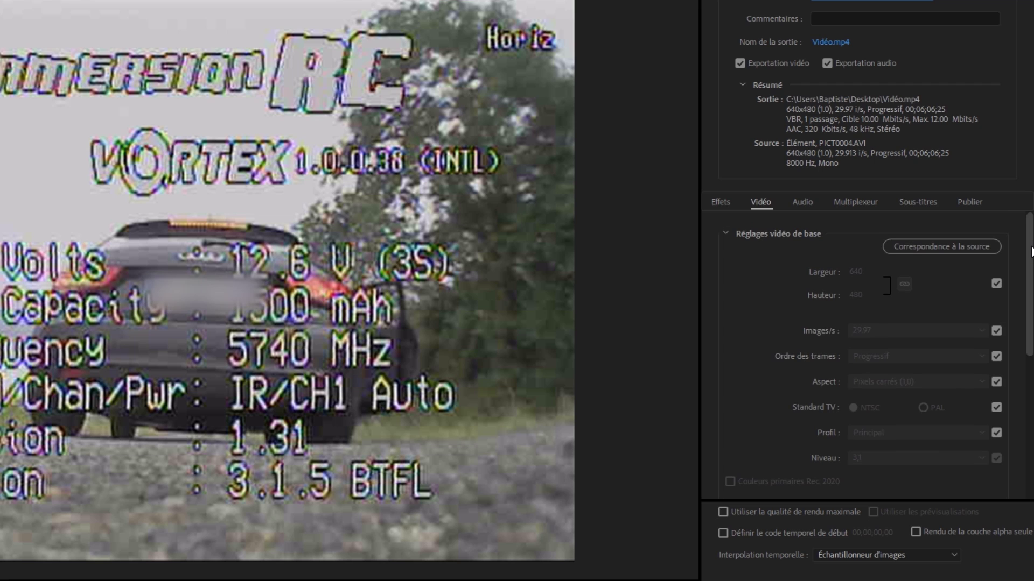
mouse_move(1031, 252)
mouse_down()
mouse_move(1020, 357)
mouse_move(1032, 255)
mouse_up()
scroll(845, 352, down, 4)
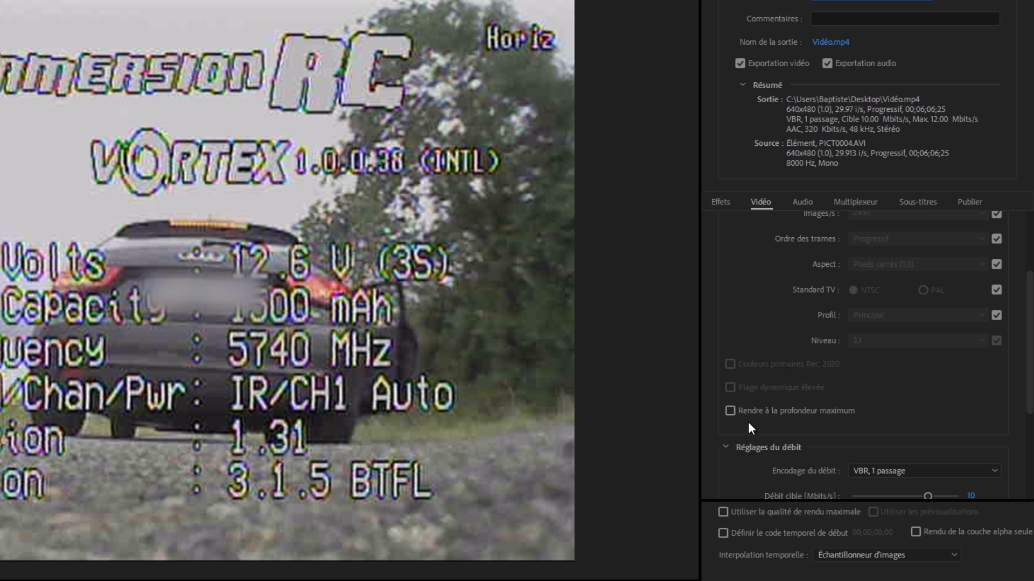
click(793, 408)
click(787, 513)
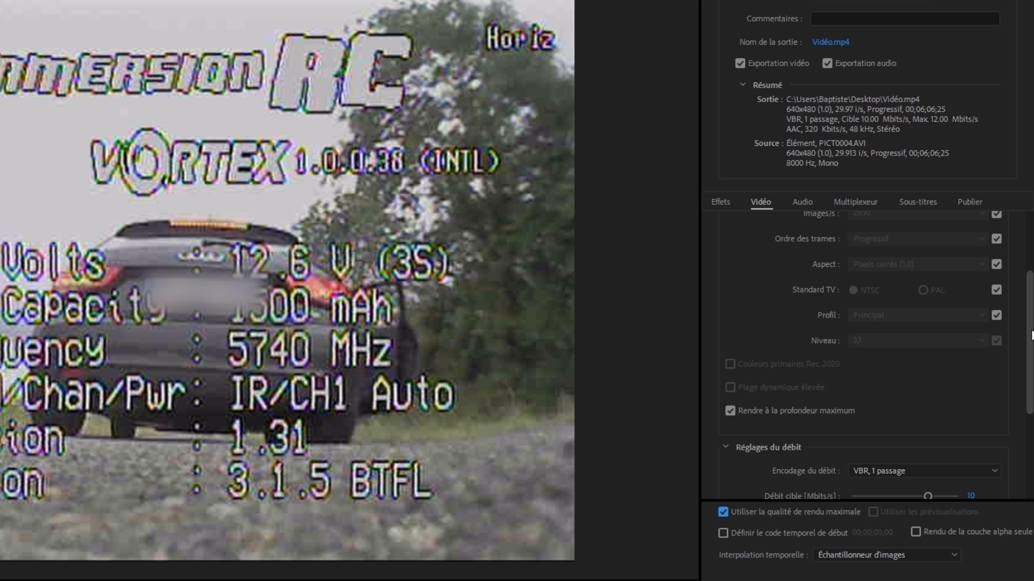
- Try a target bitrate of 12.12 Mbit/s and return it to 10 Mbit/s
scroll(1031, 336, down, 3)
scroll(890, 398, down, 1)
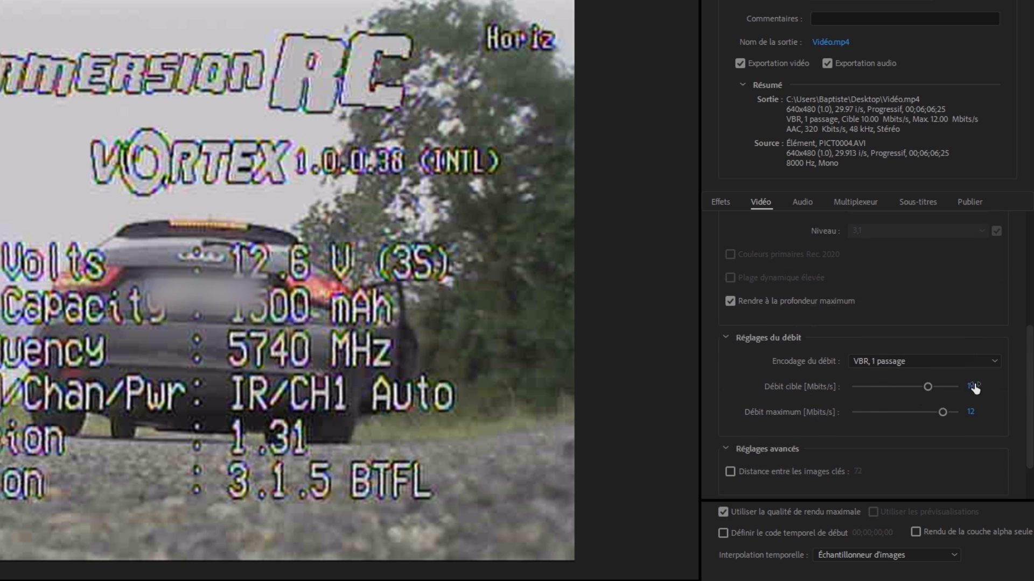
scroll(958, 366, down, 3)
drag(936, 329, 945, 330)
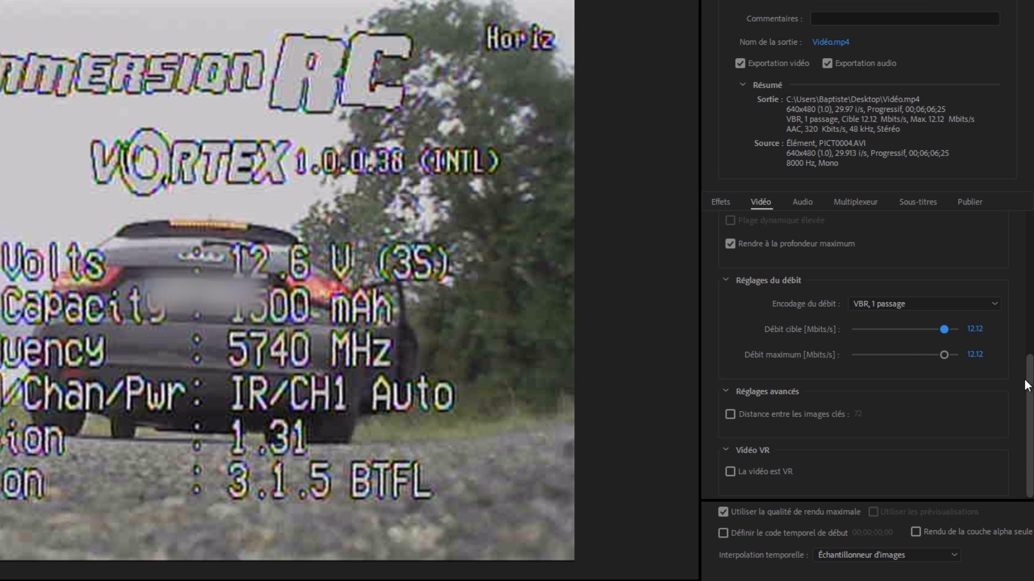
click(976, 328)
text(10)
- Try VBR, 2 passages as the bitrate encoding and return it to VBR, 1 passage
click(912, 336)
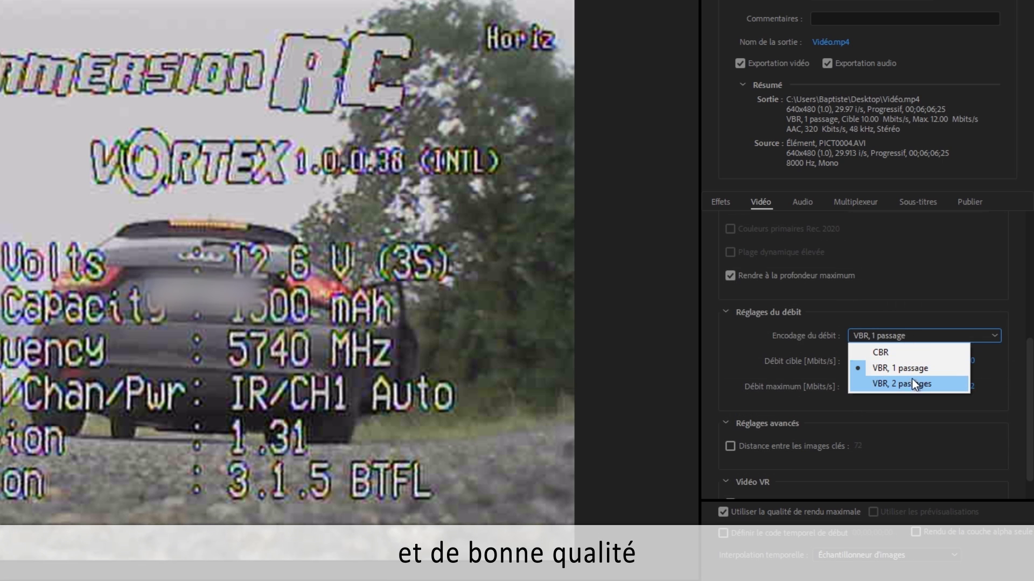
click(901, 385)
click(916, 339)
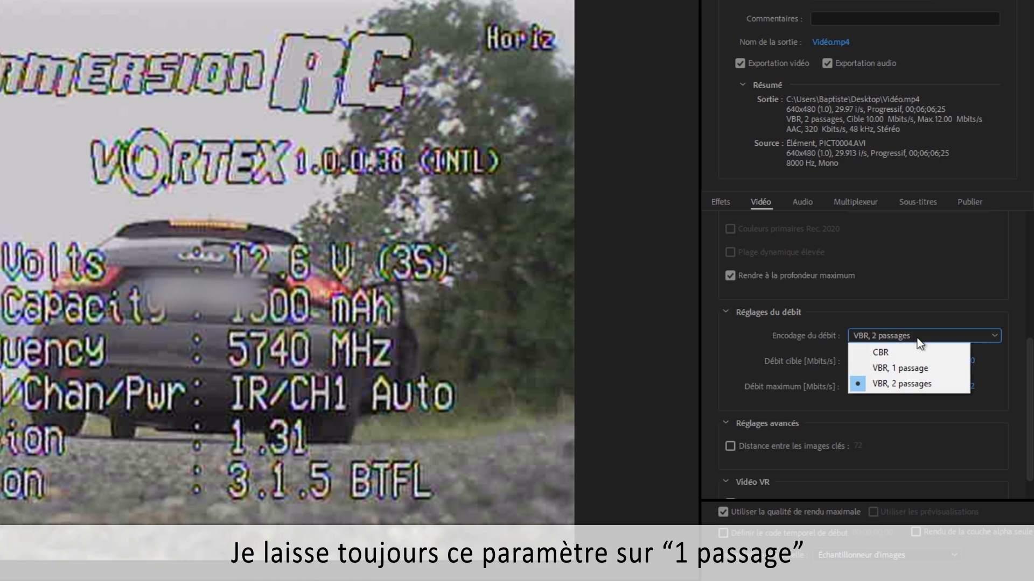
click(916, 371)
- Match the basic video settings to the source
scroll(917, 370, down, 1)
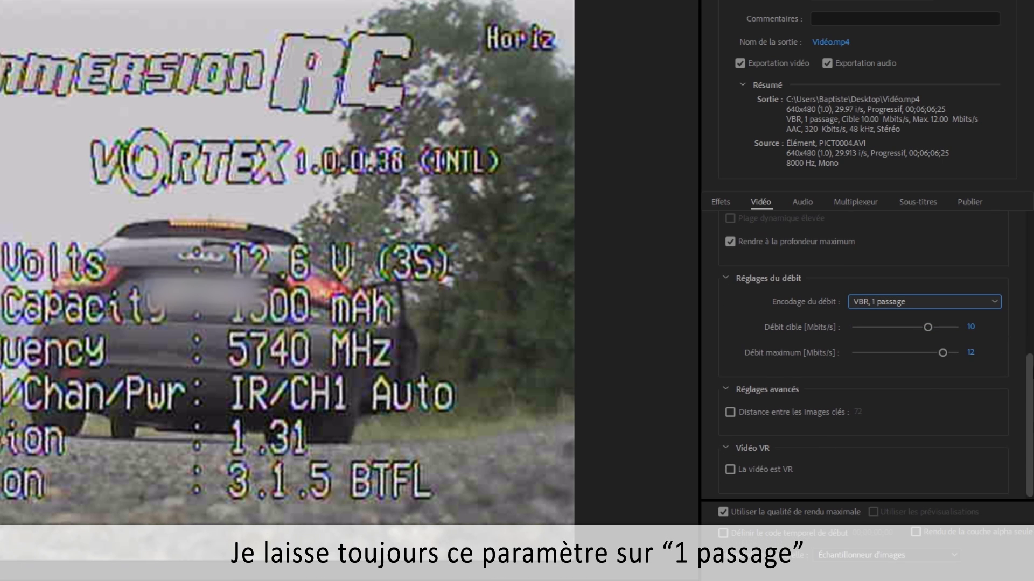
scroll(931, 361, up, 8)
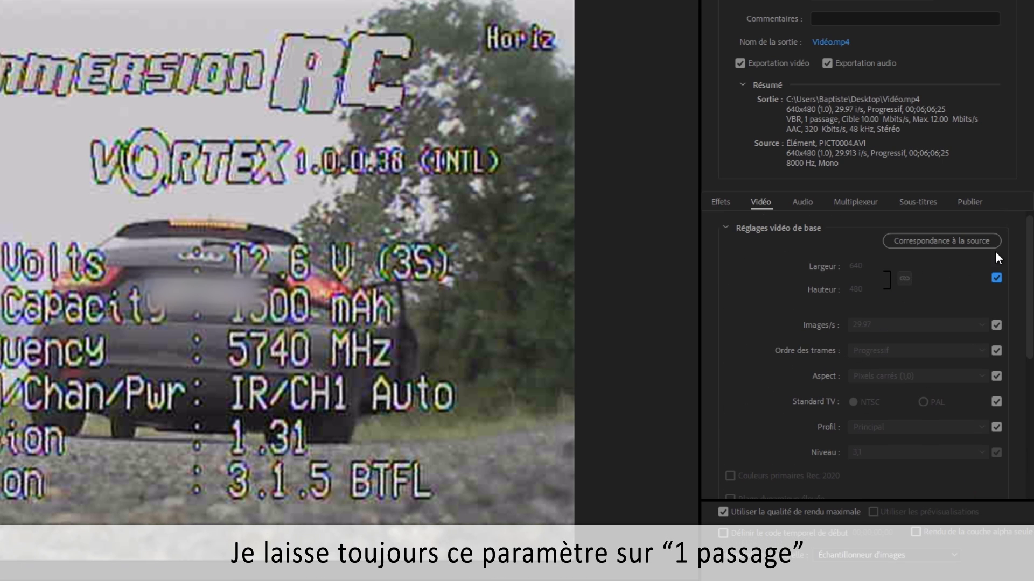
click(928, 241)
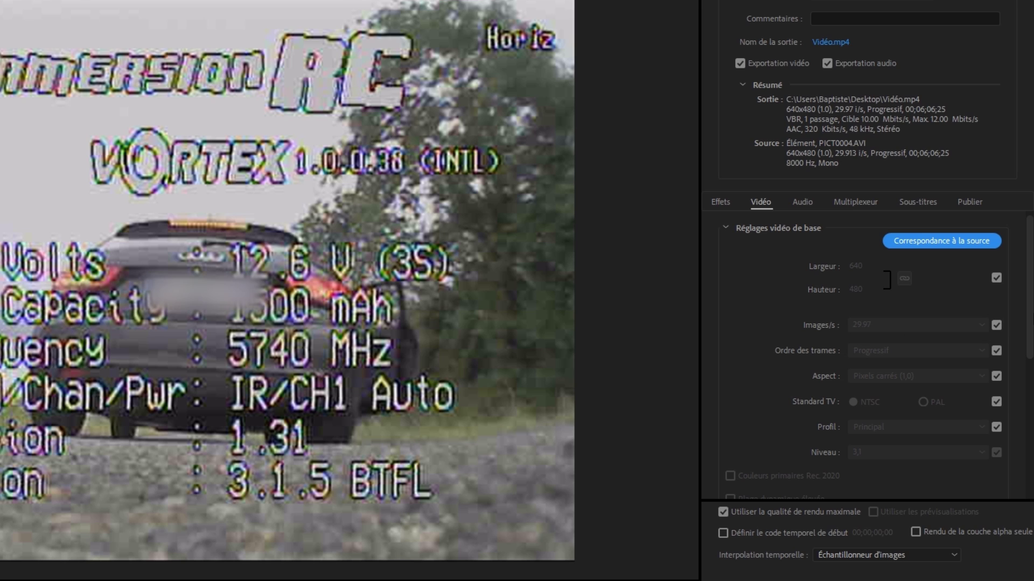
- Try a custom frame rate of 12 images per second and restore the automatic match to the source
click(995, 325)
click(979, 327)
click(916, 360)
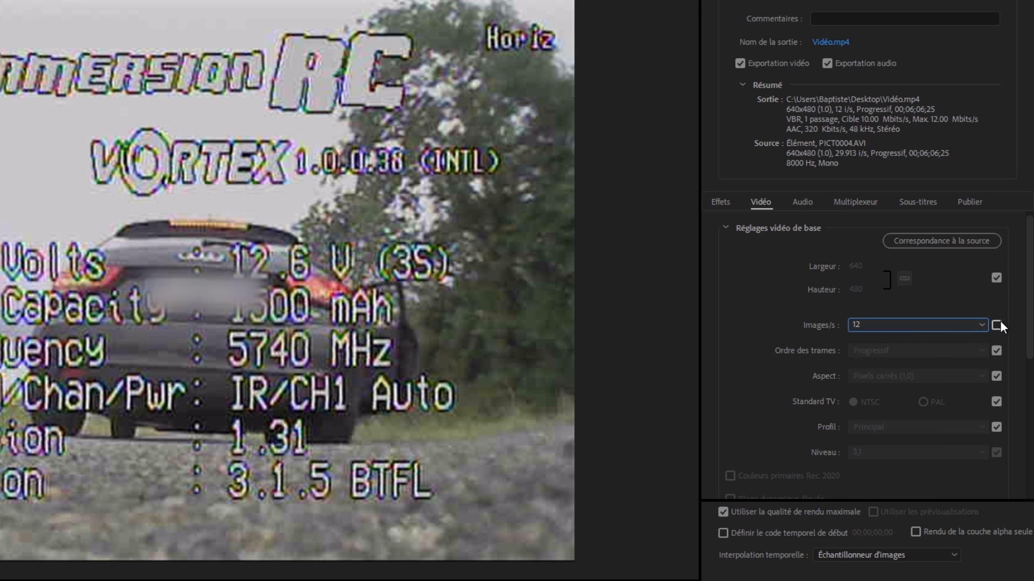
click(995, 325)
- Examine the audio export settings, including the codec, sample rate, audio quality and bitrate
click(801, 202)
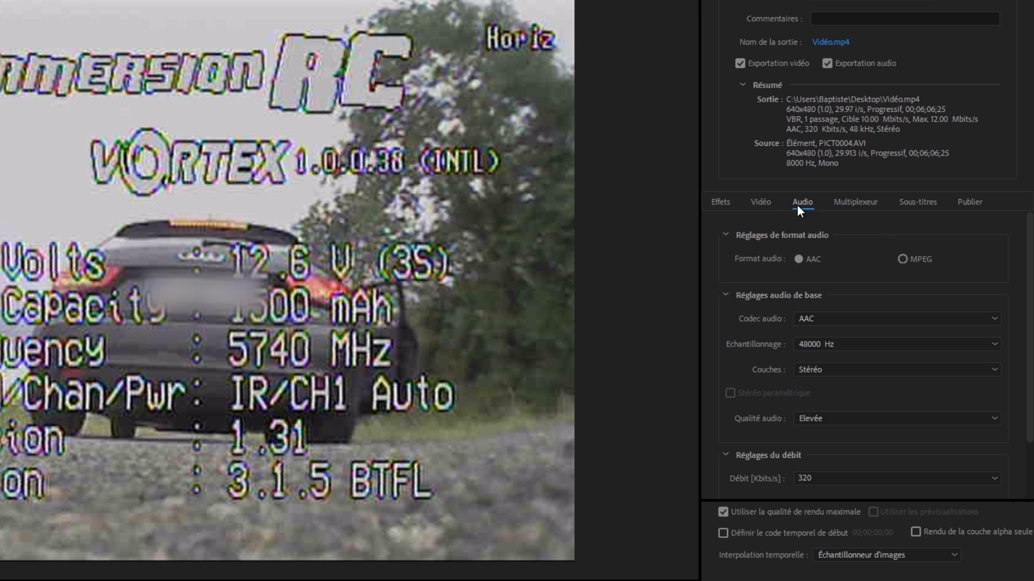
scroll(1025, 299, down, 1)
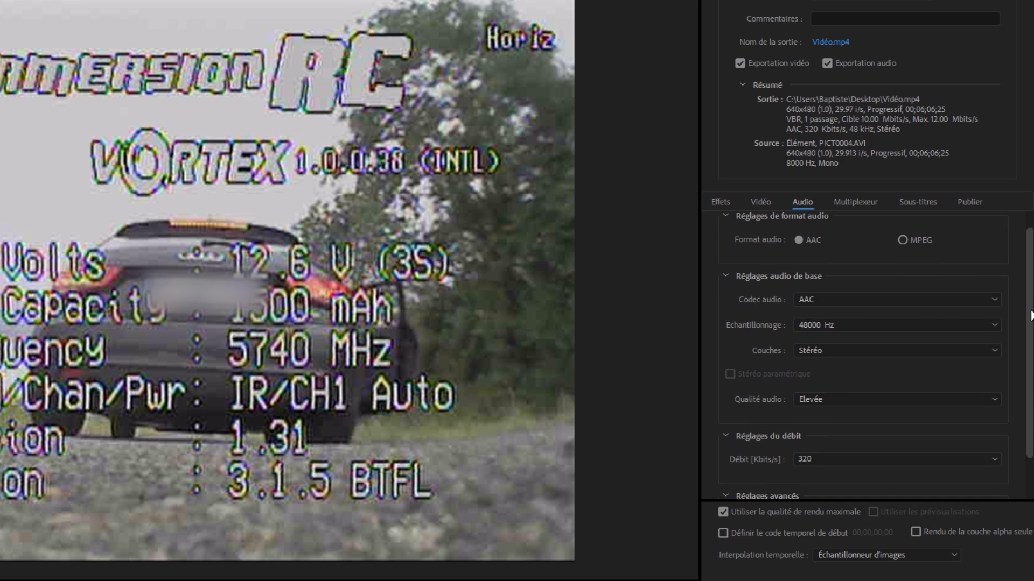
click(853, 325)
click(852, 325)
scroll(925, 295, down, 3)
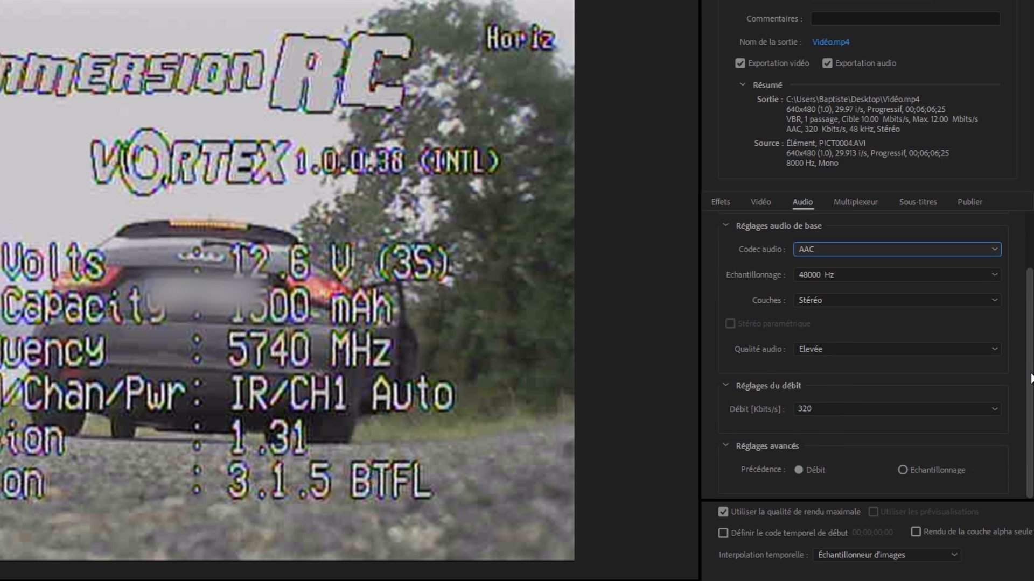
click(878, 349)
click(878, 350)
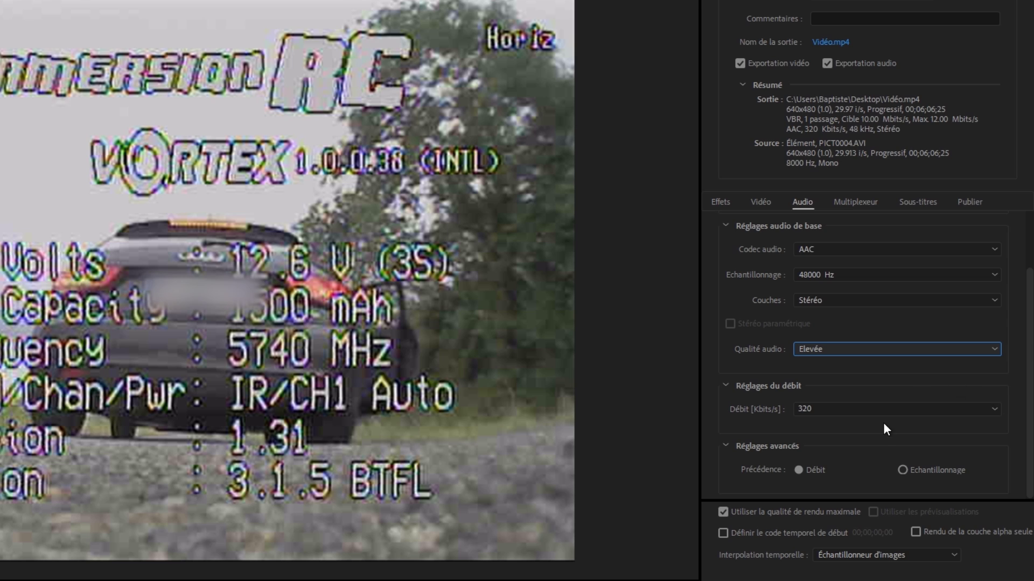
- Apply the SL CLEAN FUJI B Lumetri look in the export effects and preview it at about 00;03;00;29
click(721, 202)
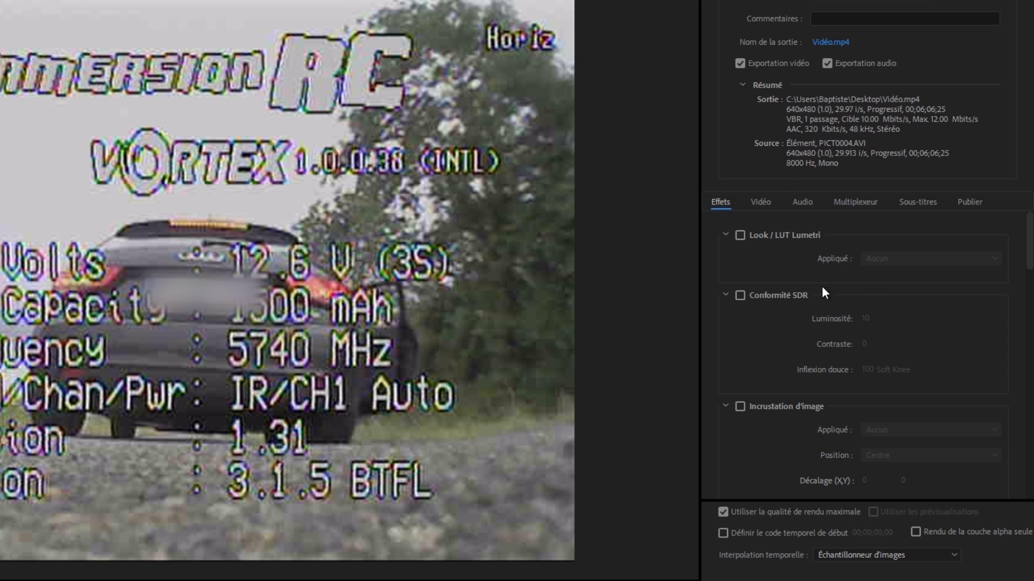
click(740, 236)
click(892, 257)
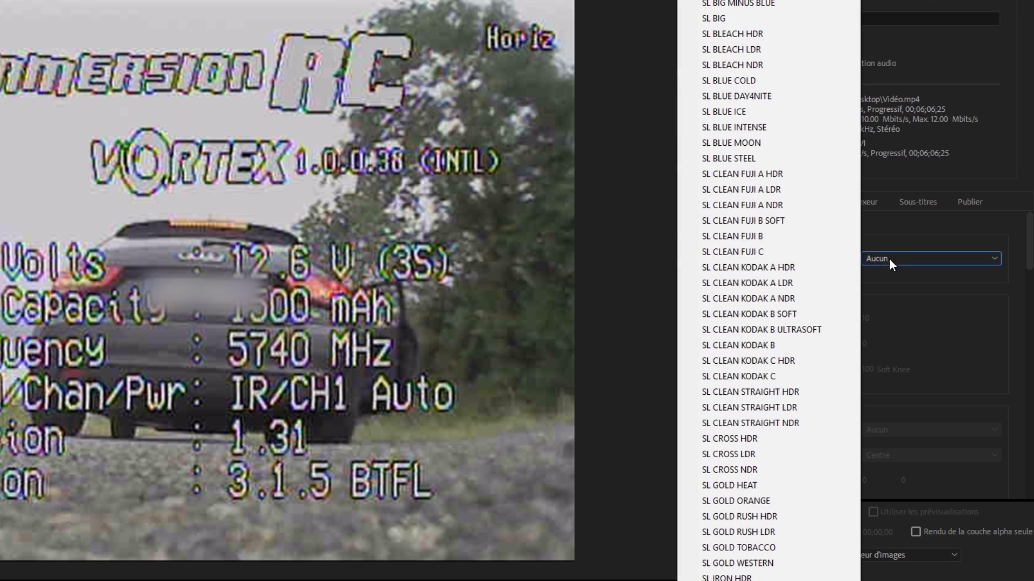
click(773, 238)
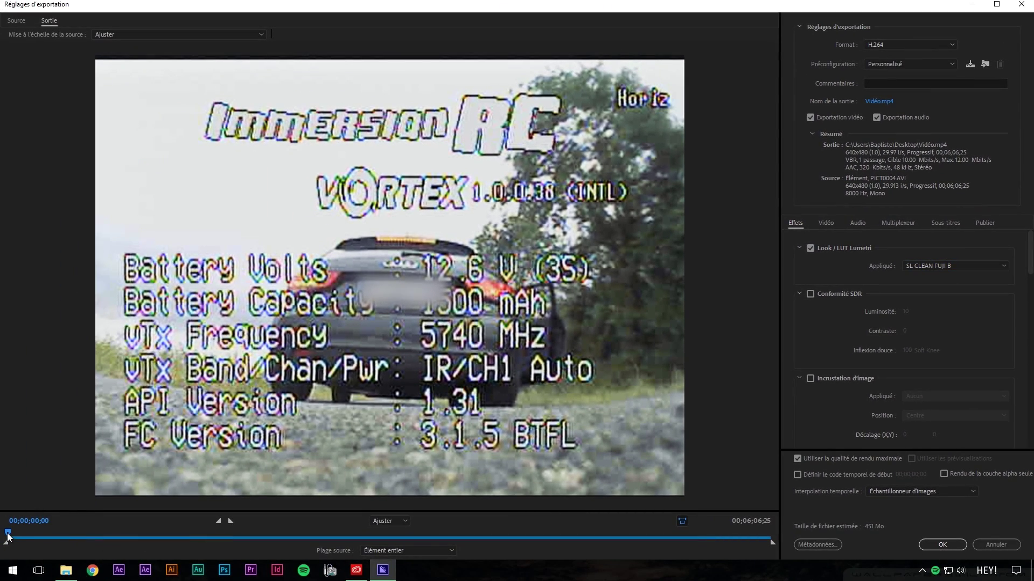
drag(7, 534, 384, 534)
drag(1030, 265, 1030, 328)
- Check the video and multiplexer settings, validate the export settings and start encoding the queue
click(827, 225)
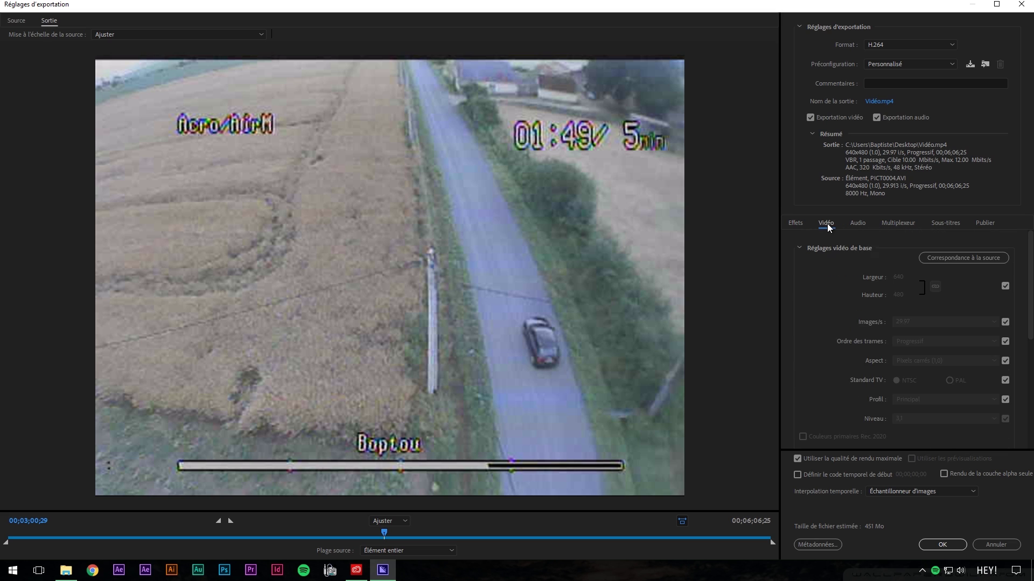
click(898, 223)
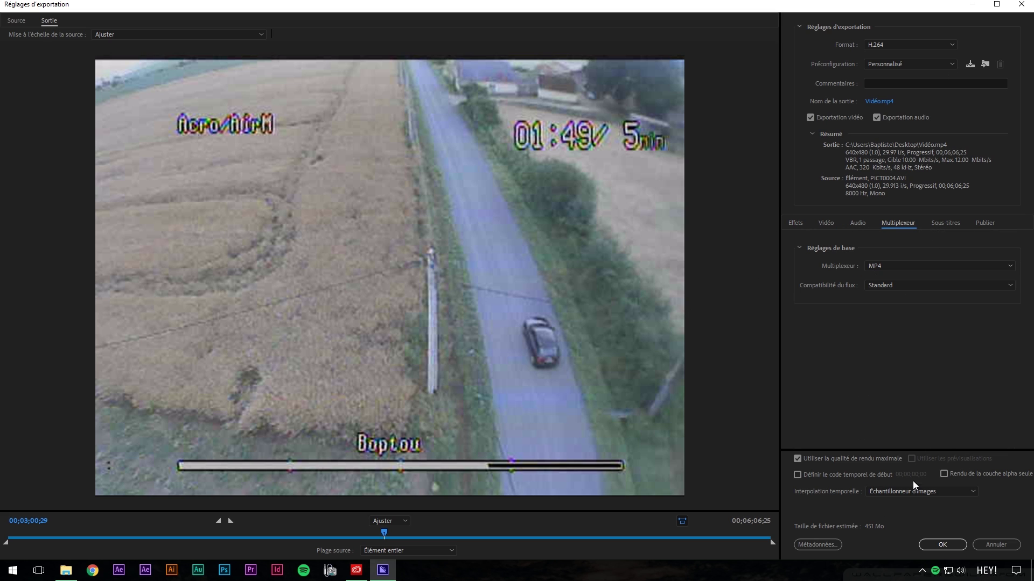
click(942, 545)
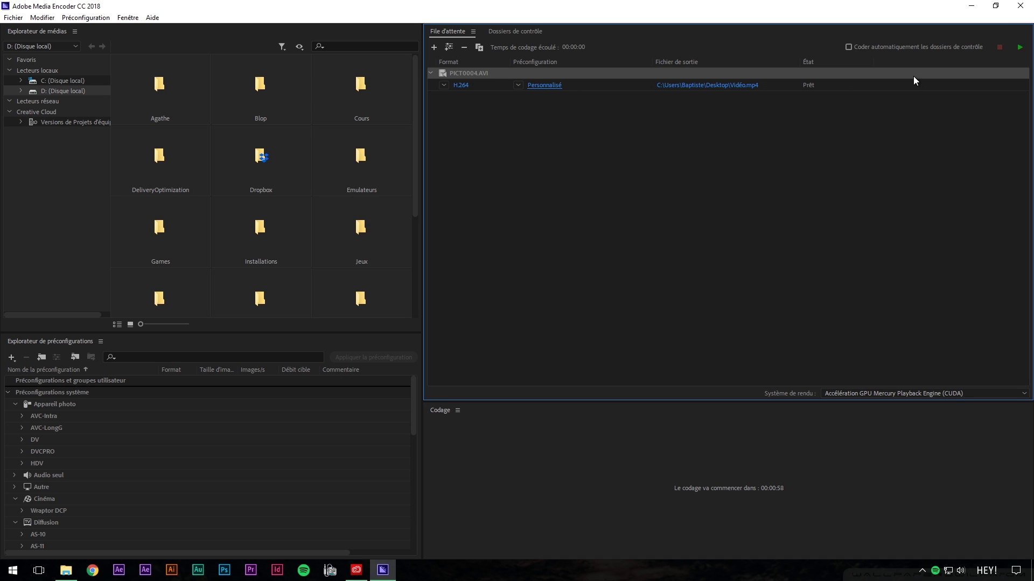
click(1022, 53)
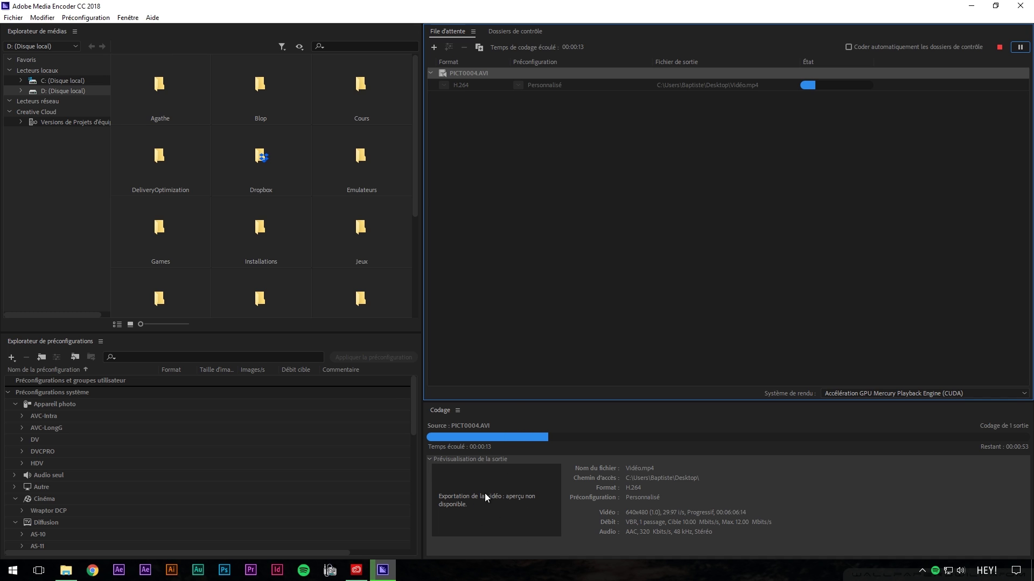
- Enable the preview during encoding in the general preferences
click(50, 19)
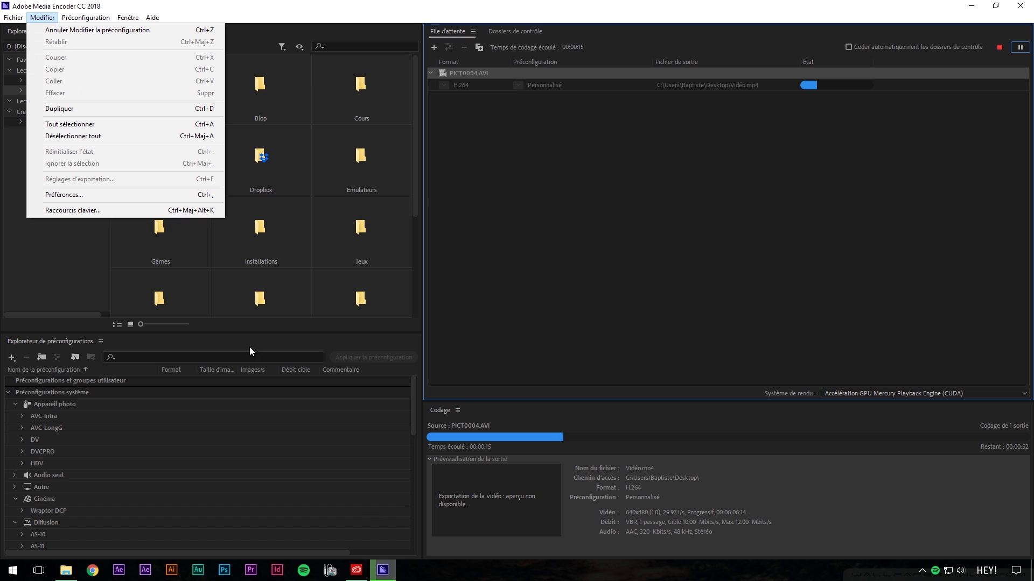
click(511, 507)
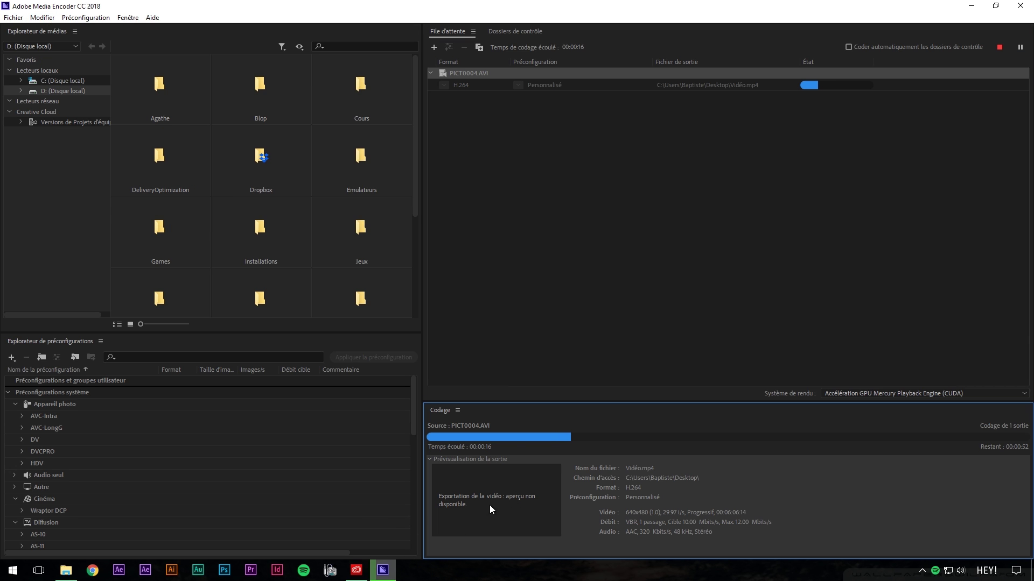
click(51, 19)
click(88, 195)
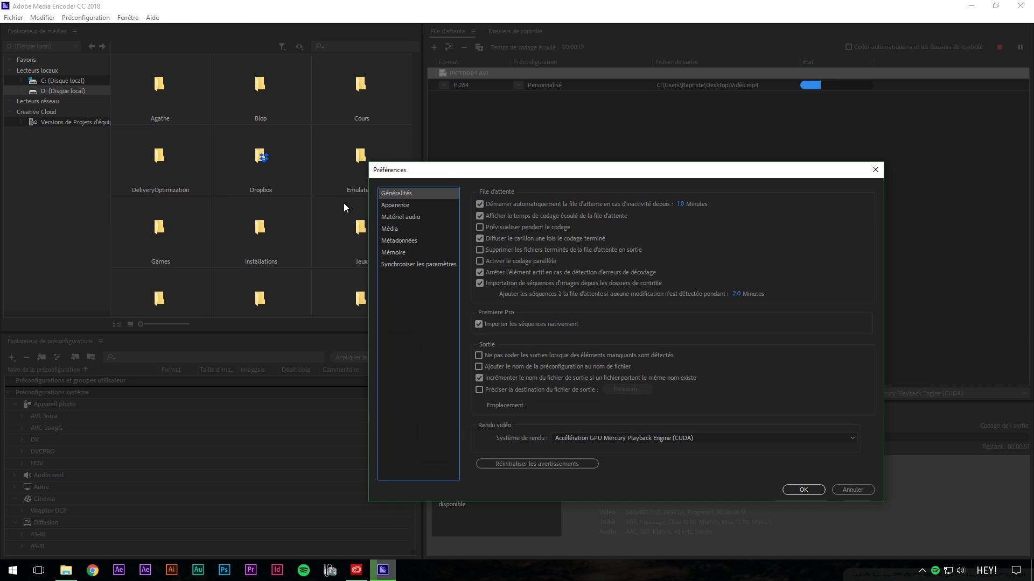
drag(444, 174, 682, 179)
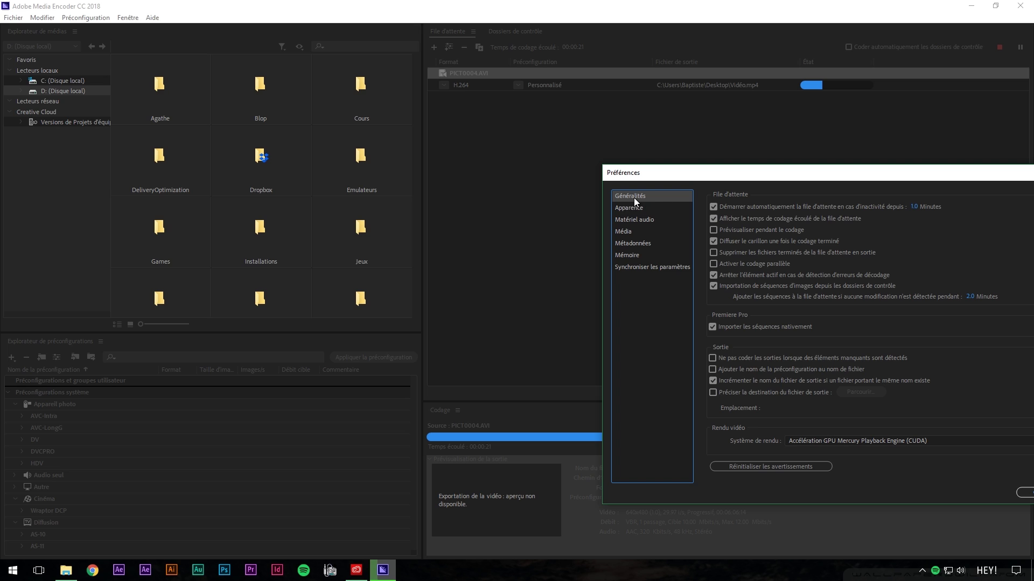
click(741, 231)
click(1025, 494)
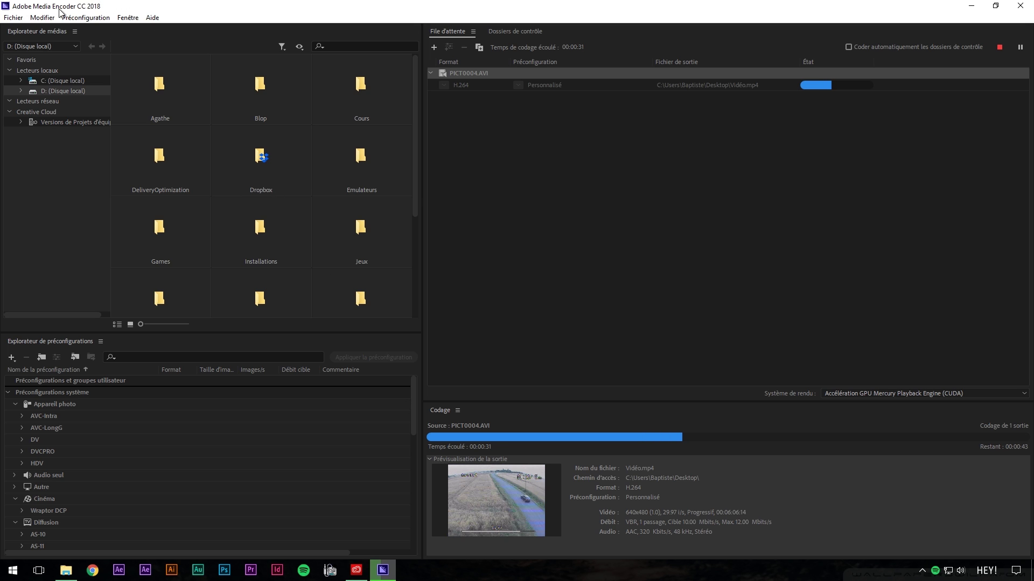
- Disable the preview during encoding in the general preferences
click(44, 19)
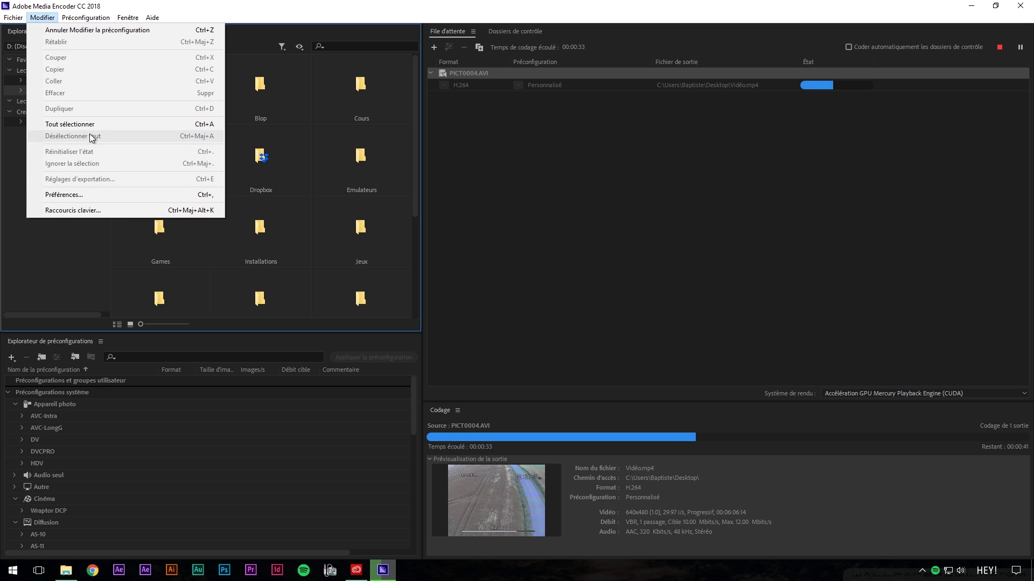
click(93, 195)
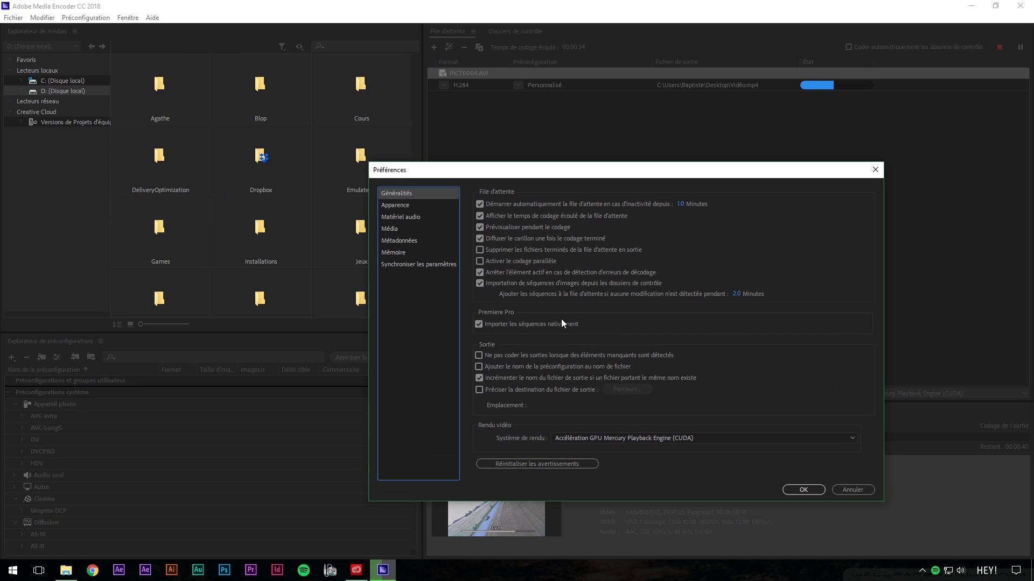
click(506, 230)
drag(598, 171, 777, 127)
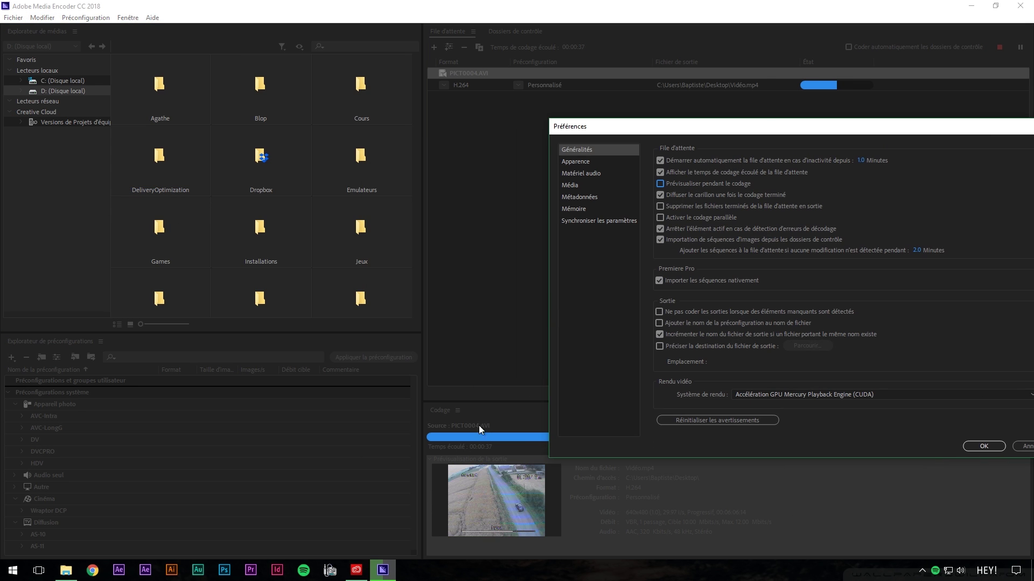
click(987, 444)
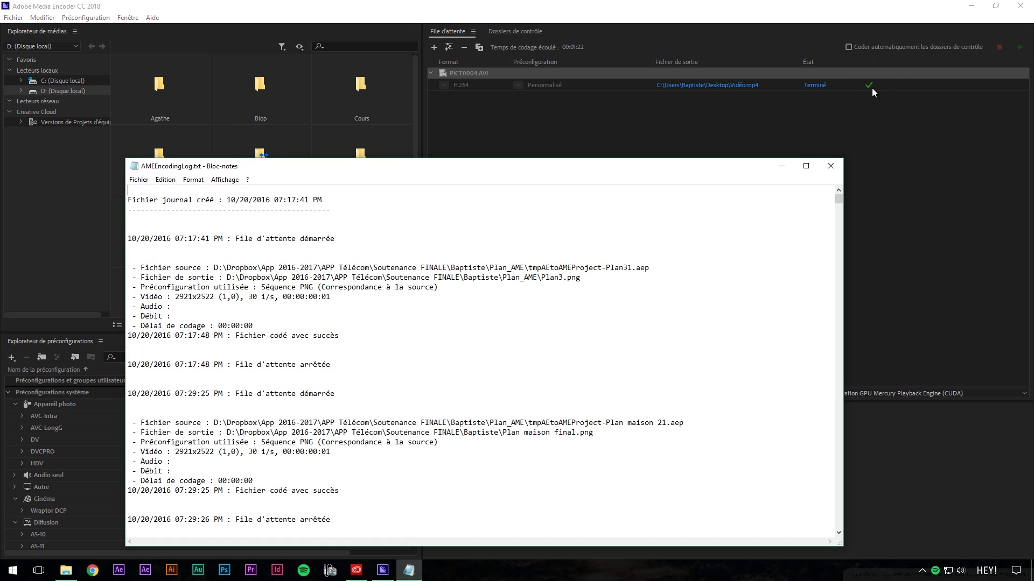
- Close the encoding log and view the exported Vidéo.mp4 in its output folder
click(830, 166)
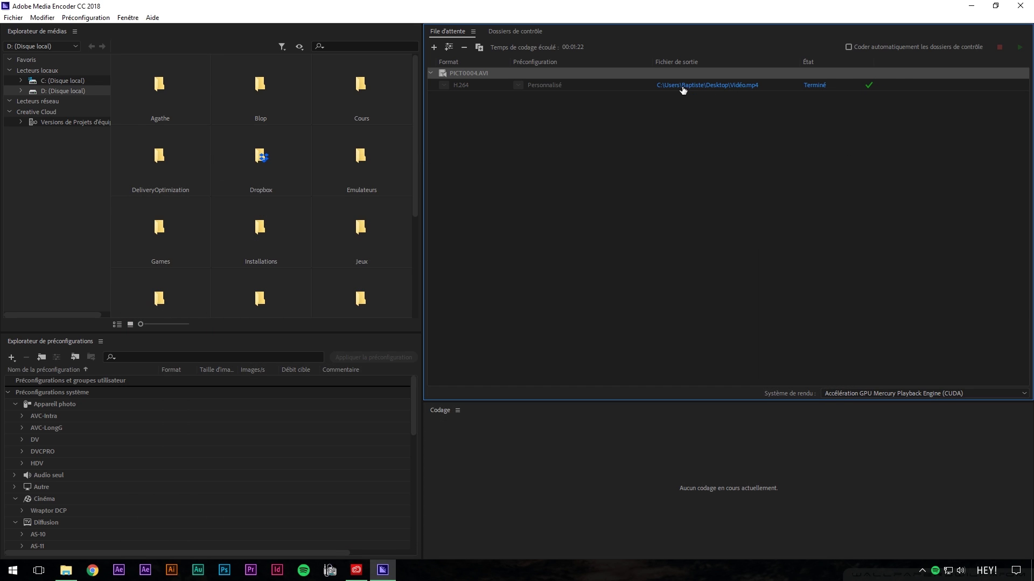
click(703, 86)
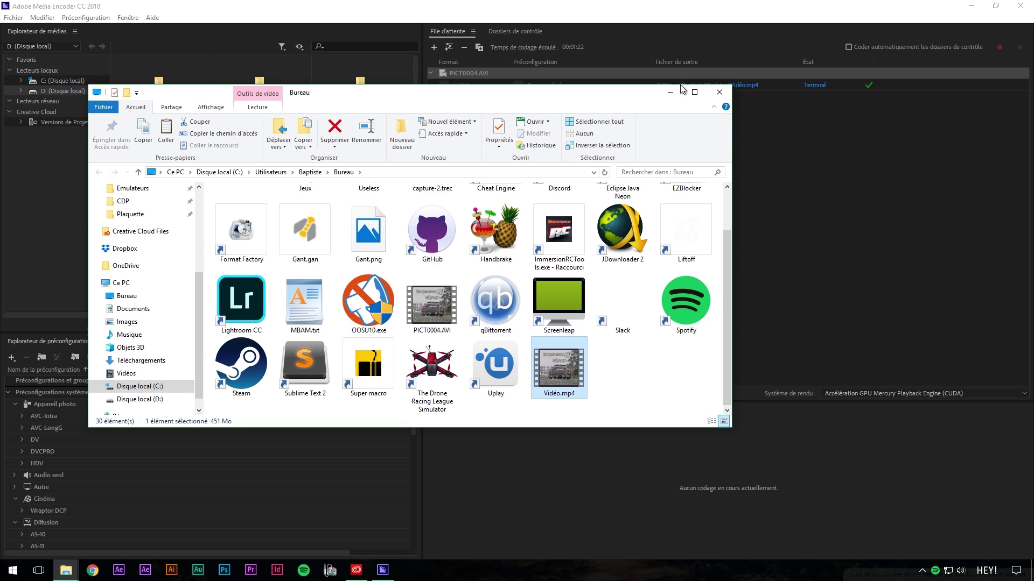
click(719, 91)
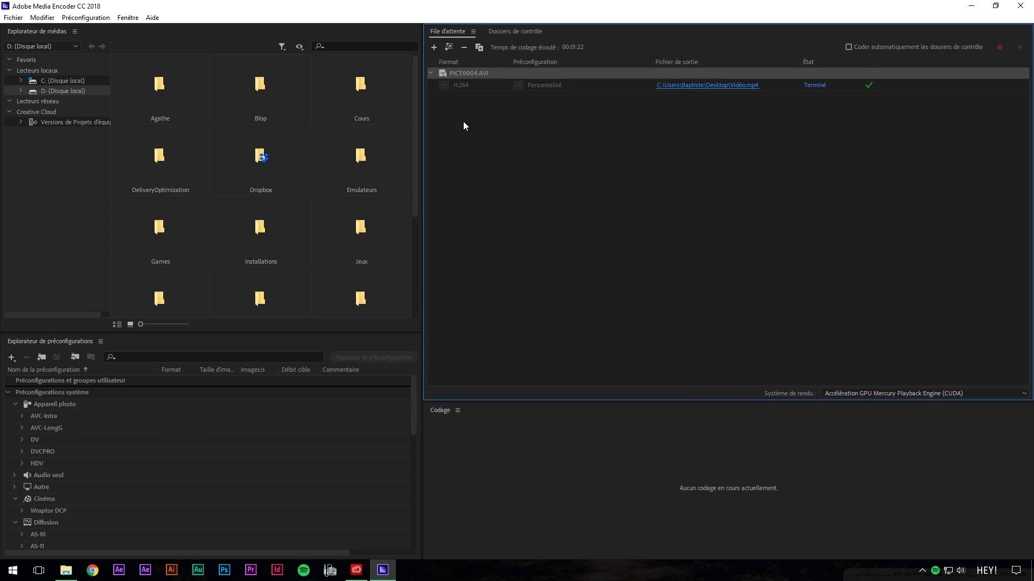
- Reset the status of the PICT0004.AVI queue item and set its output format to GIF animé
right_click(463, 71)
click(511, 118)
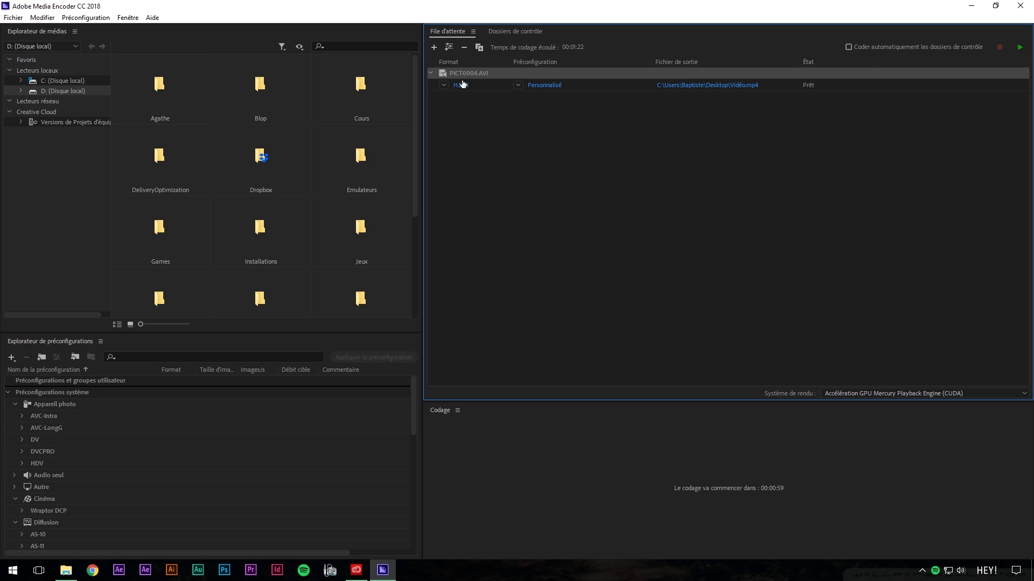
click(444, 85)
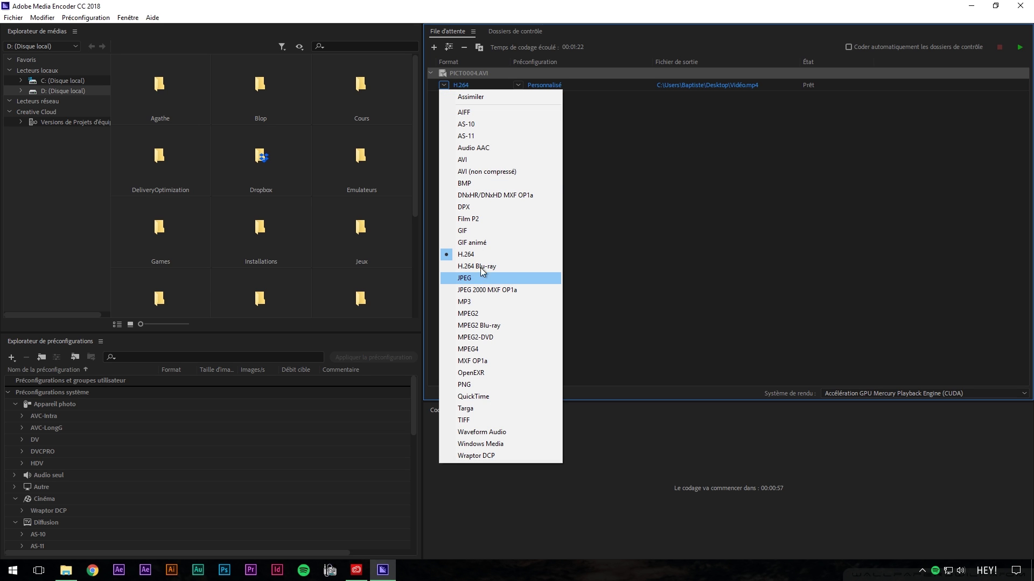
click(474, 242)
- Set a custom frame rate of 50 images per second for the animated GIF and start the queue
click(564, 86)
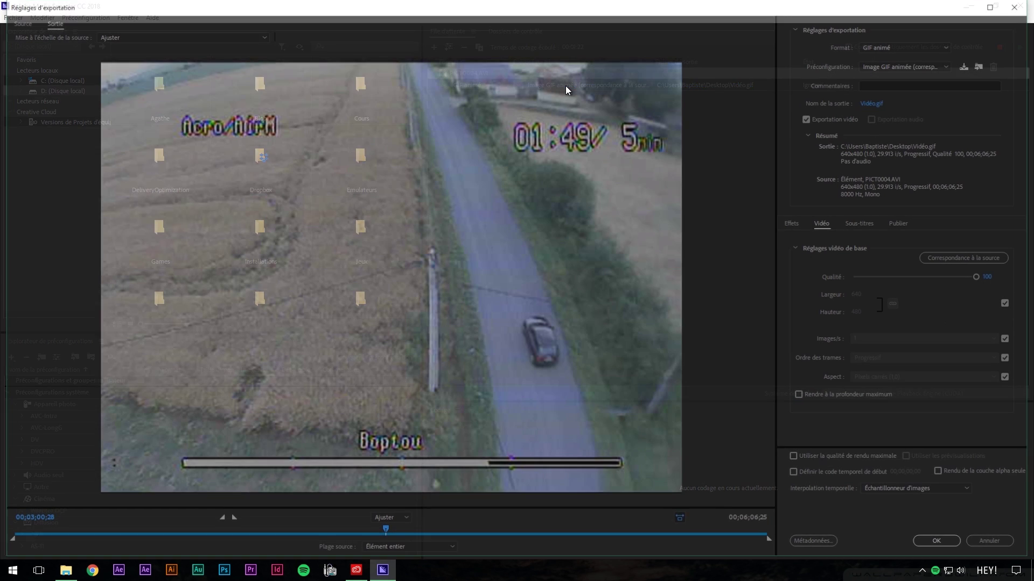
click(1012, 340)
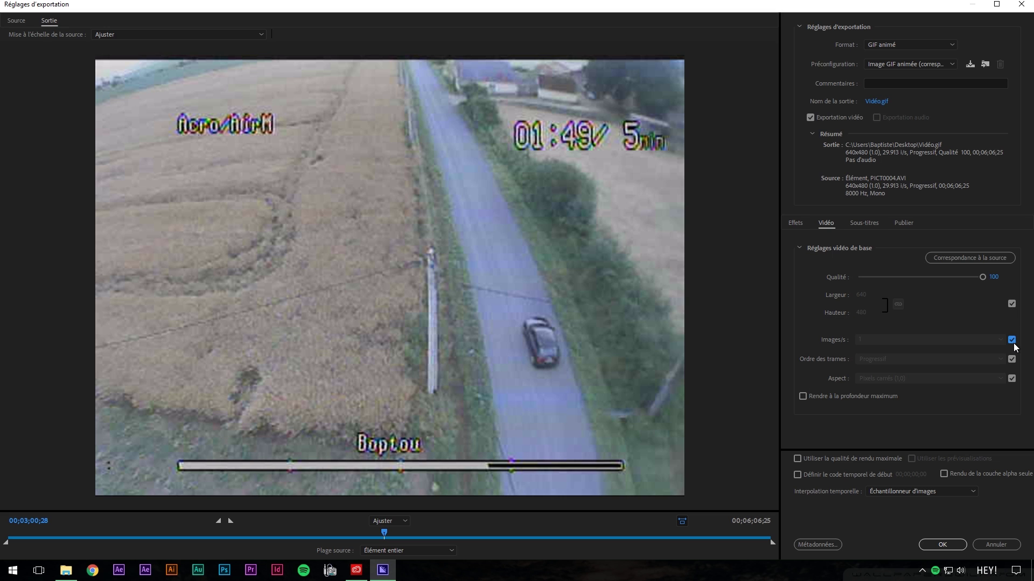
click(999, 341)
click(875, 447)
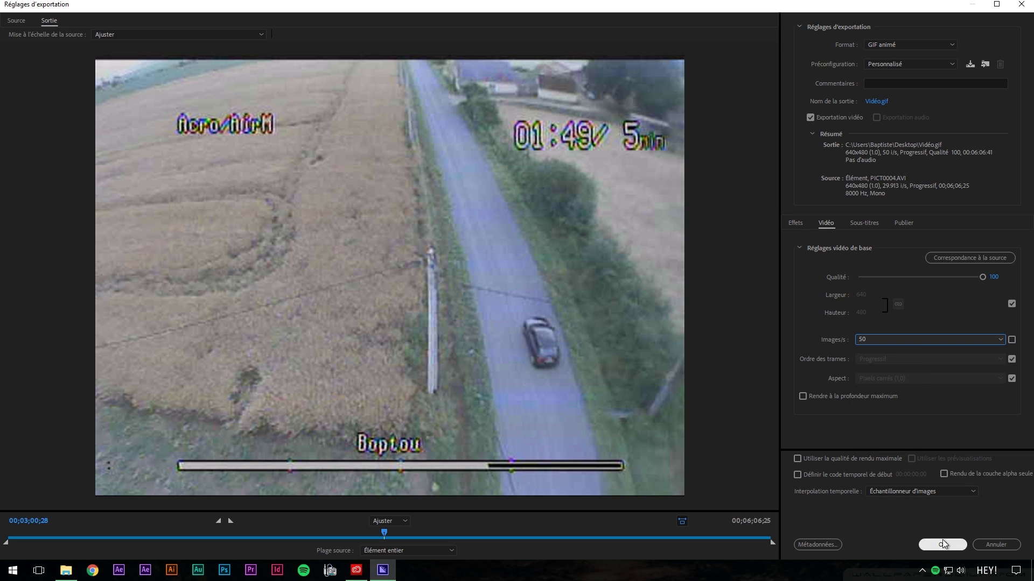
click(942, 540)
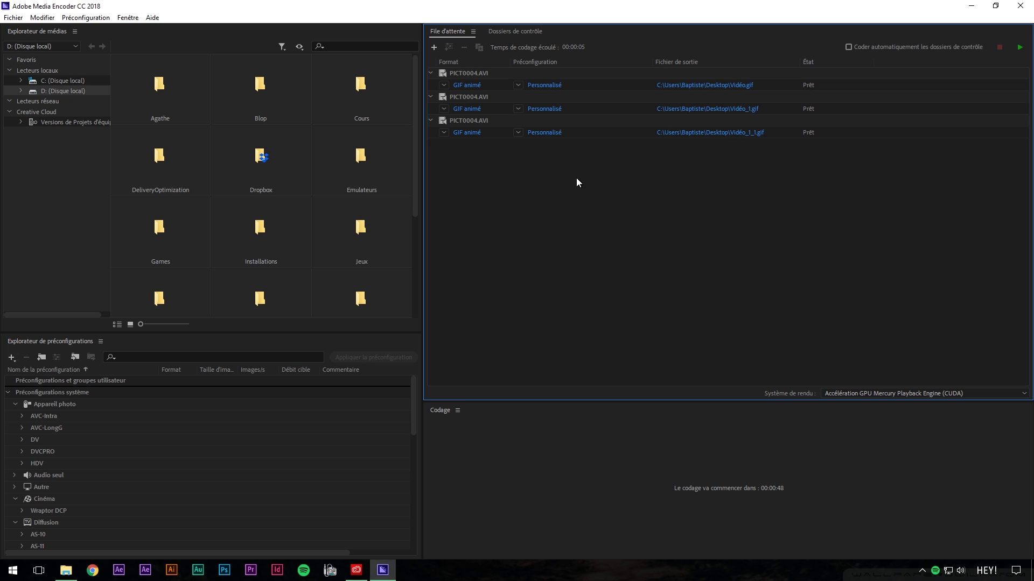
click(1019, 47)
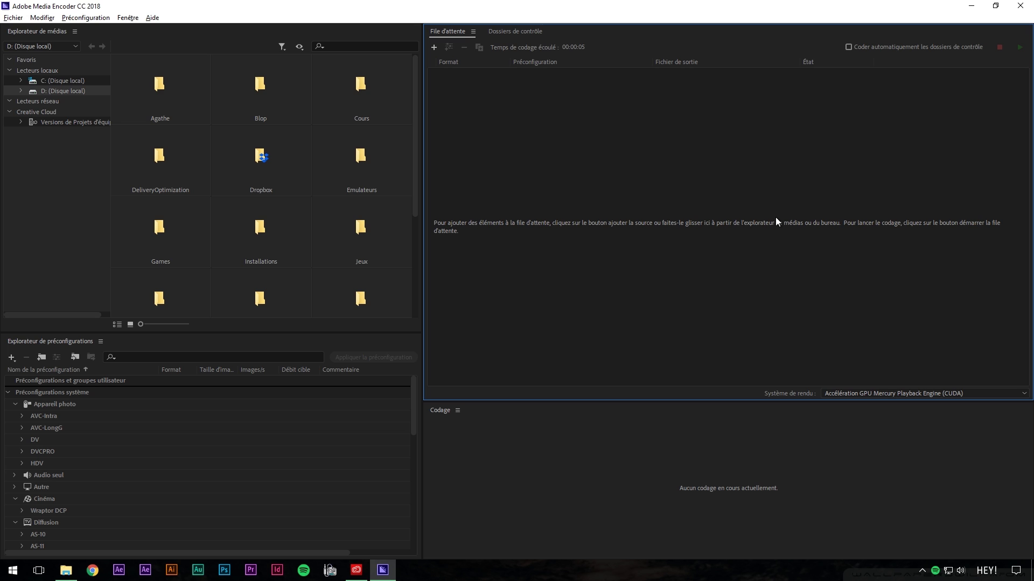
- Import the abonne toi composition from Abonne toi.aep in the Leds folder into the encoding queue
key(alt+Tab)
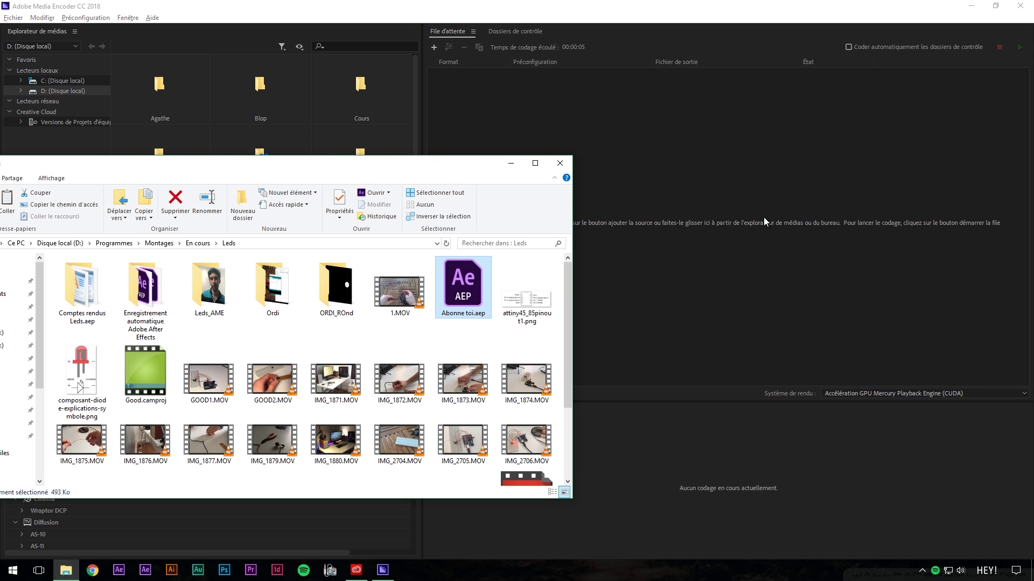
drag(468, 295, 641, 201)
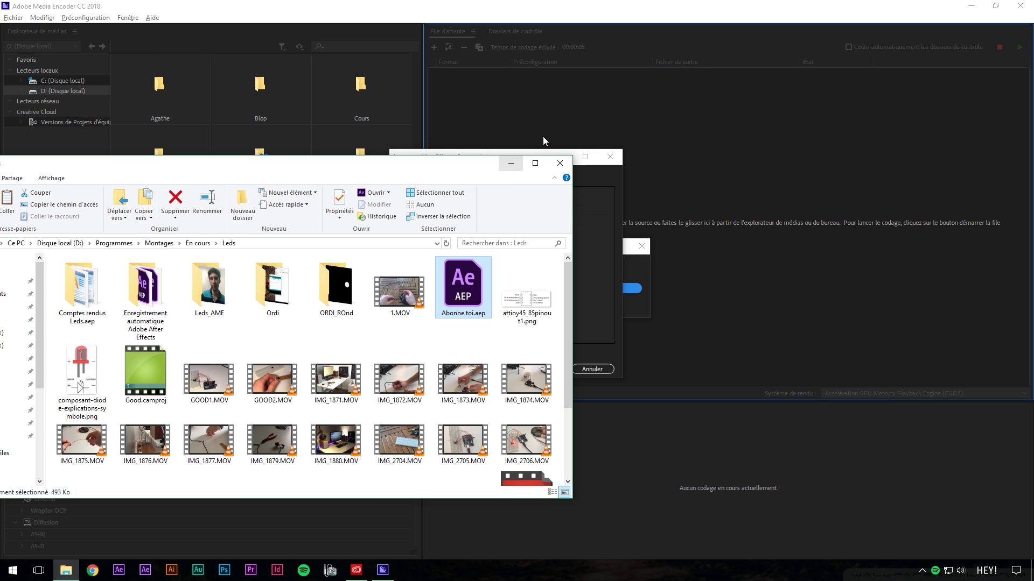
click(577, 187)
drag(468, 157, 653, 135)
click(616, 170)
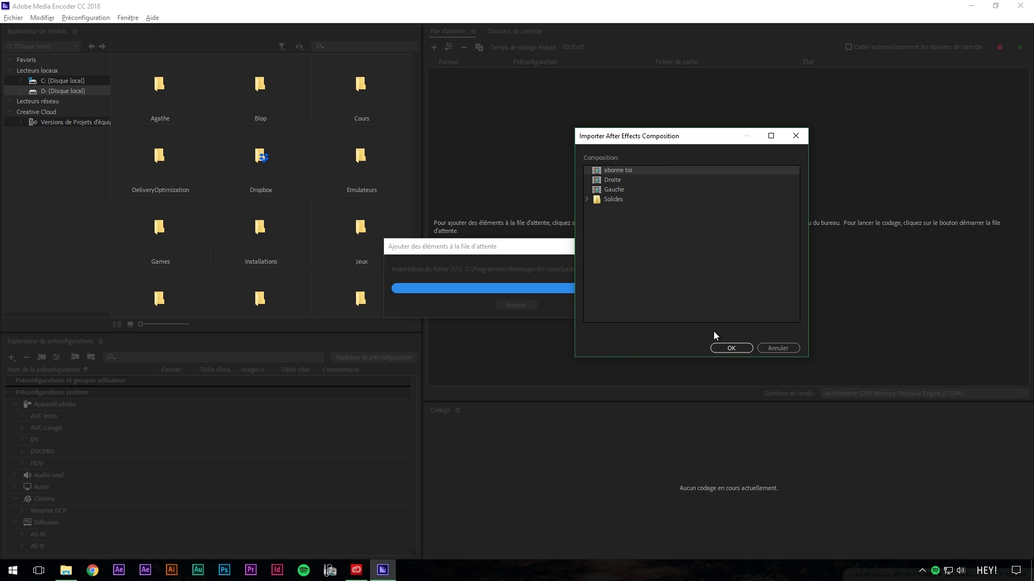
click(733, 348)
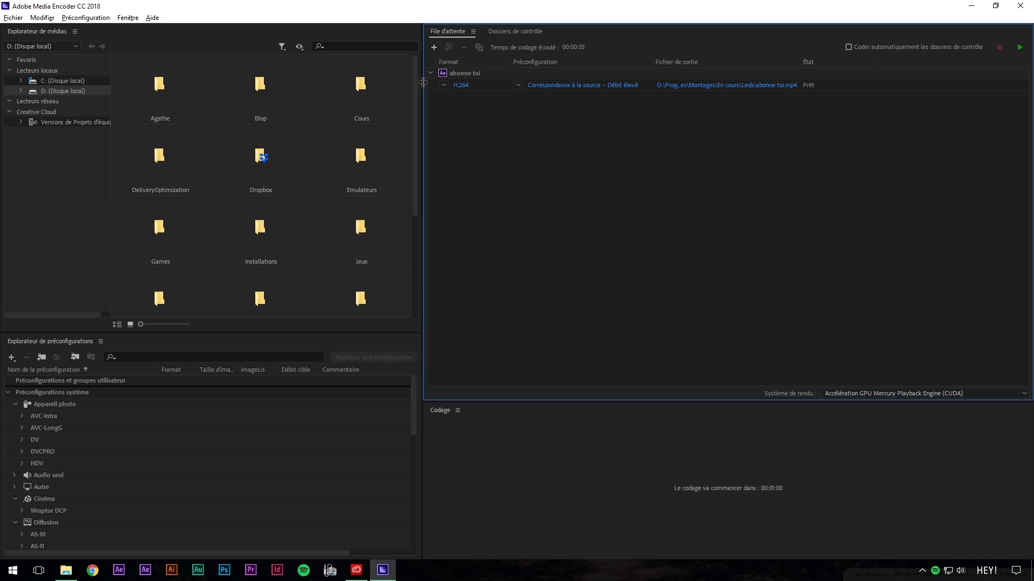
- Choose H.264 as the abonne toi composition's output format and start encoding it
click(444, 86)
click(472, 255)
click(1020, 49)
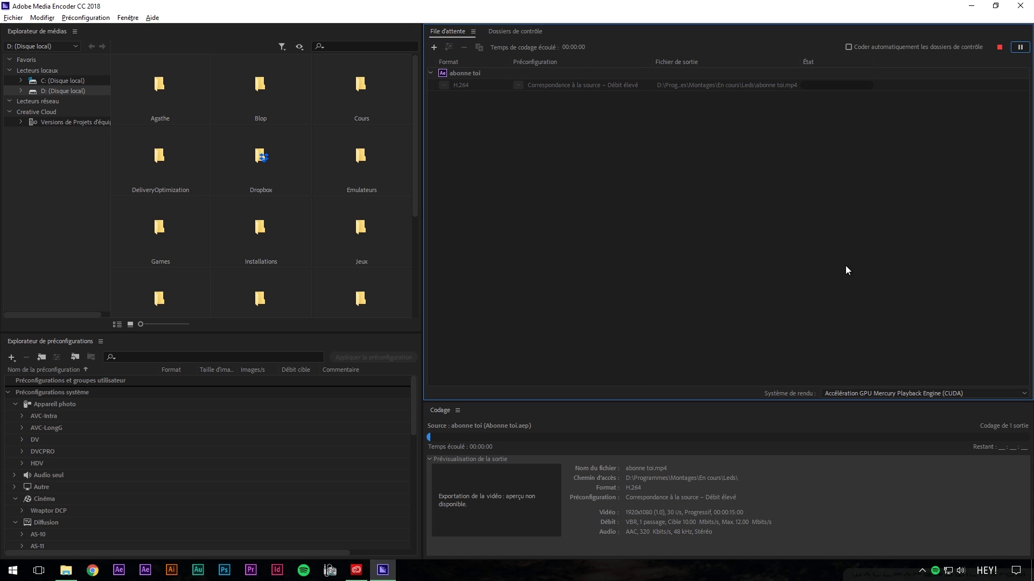
- Switch to After Effects and export the abonne toi composition to the Adobe Media Encoder queue
key(alt+Tab)
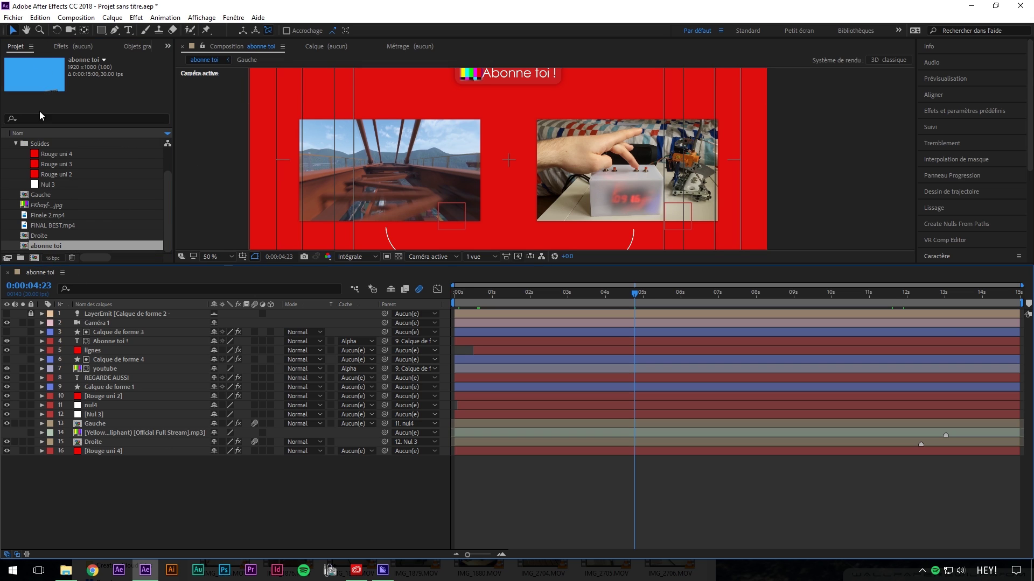
click(14, 17)
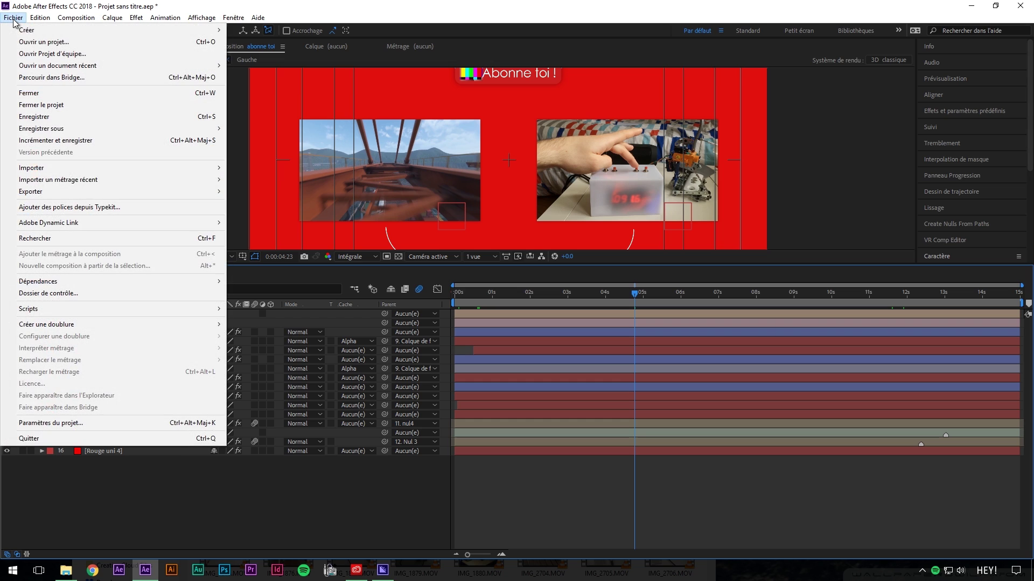
mouse_move(78, 194)
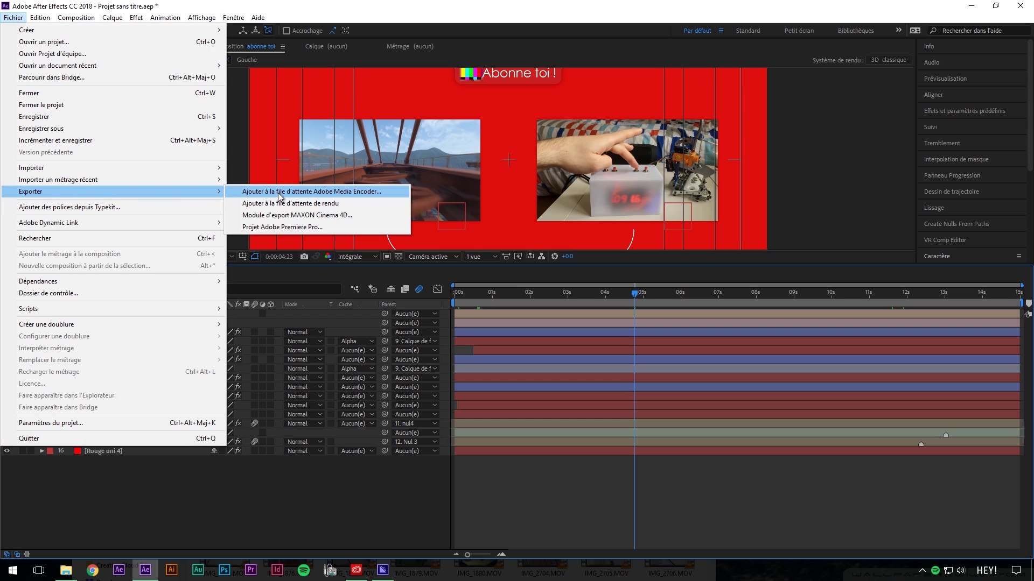
click(349, 192)
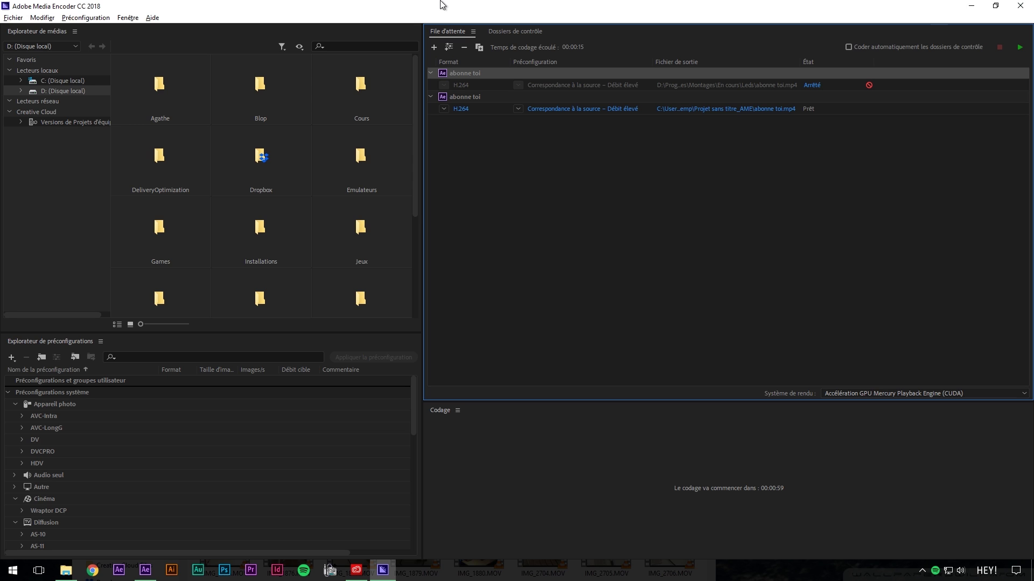
- Switch to After Effects, open the Droite composition and add it to the Adobe Media Encoder queue
drag(442, 5, 417, 1)
click(478, 97)
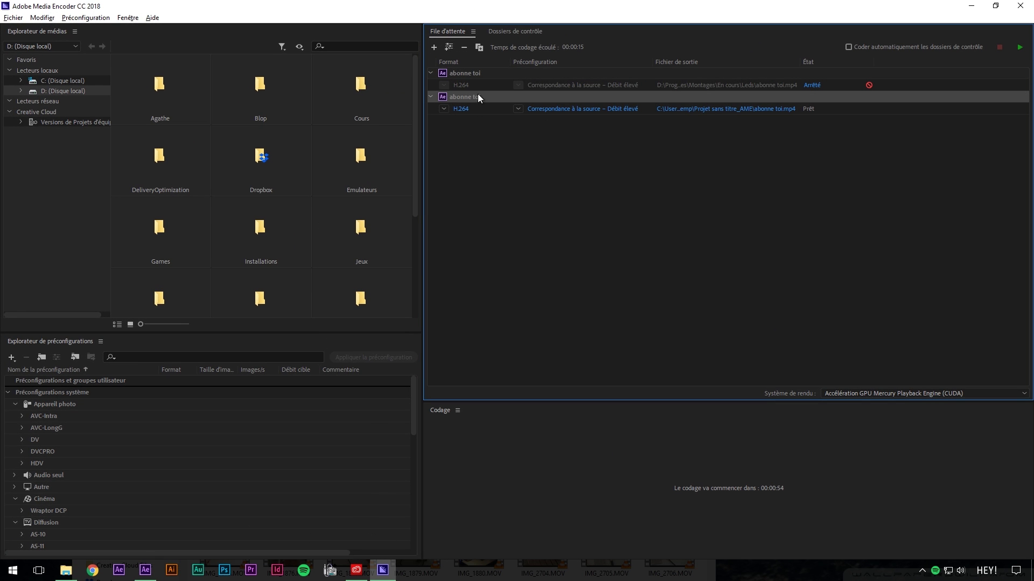
double_click(503, 7)
click(36, 237)
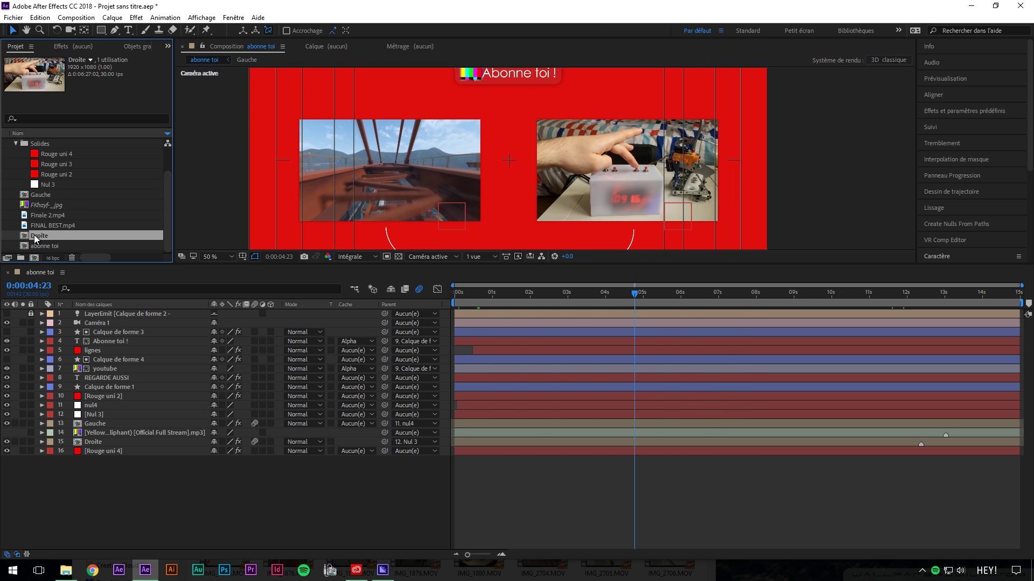
double_click(36, 237)
click(13, 17)
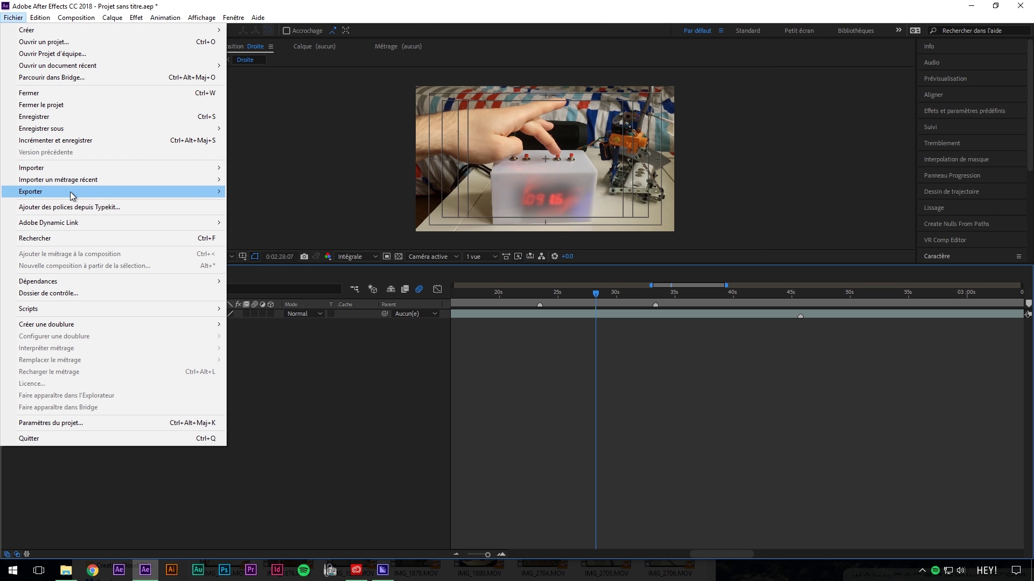
mouse_move(72, 195)
click(345, 193)
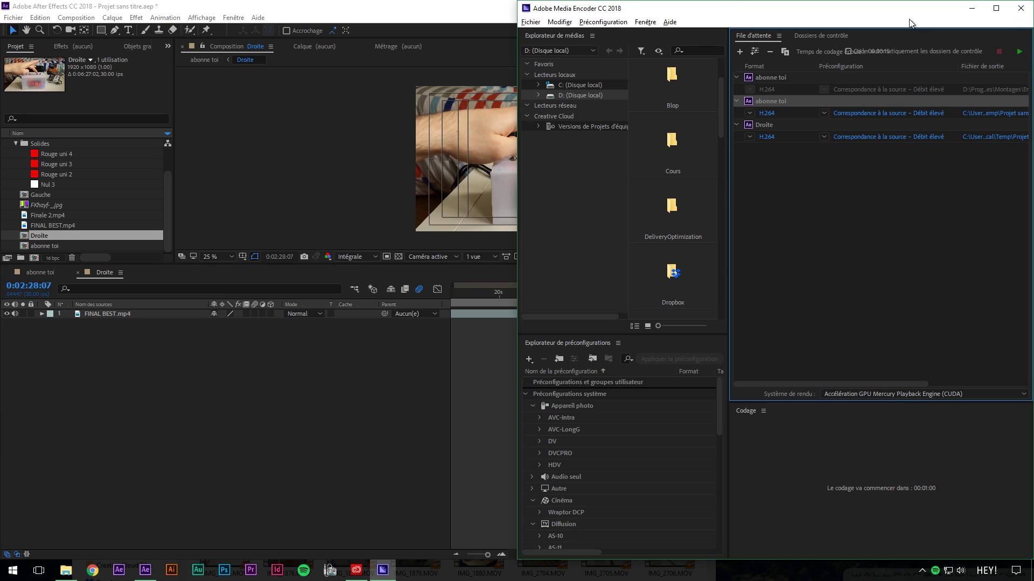
double_click(888, 7)
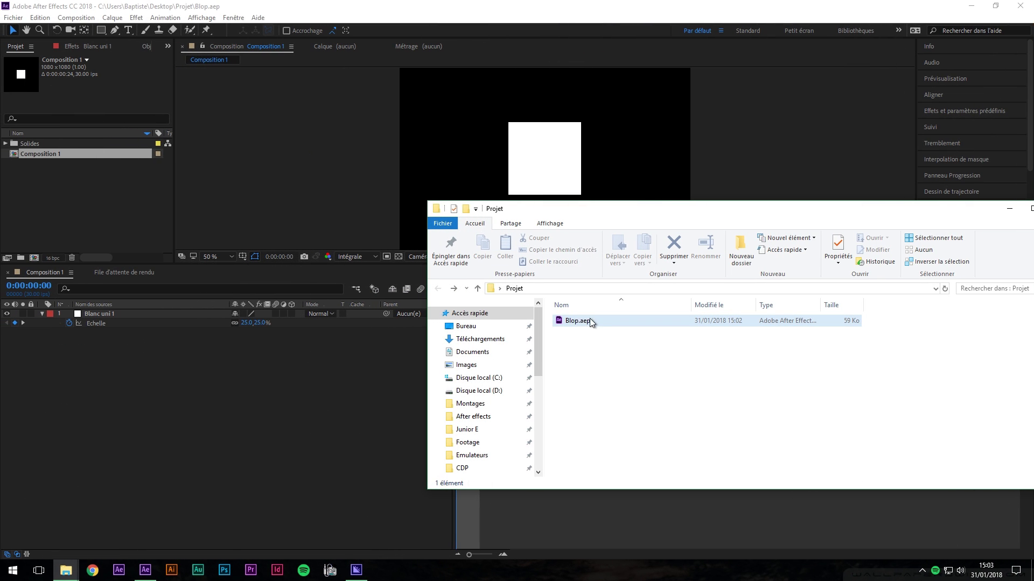
- Export Composition 1 of the Blop.aep project from After Effects to the Adobe Media Encoder queue
click(588, 320)
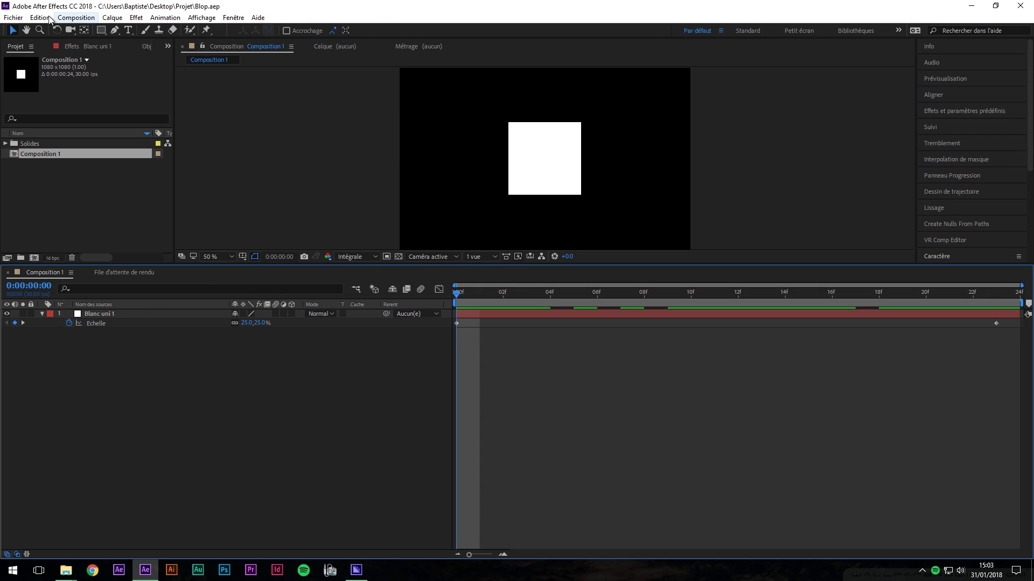
click(13, 17)
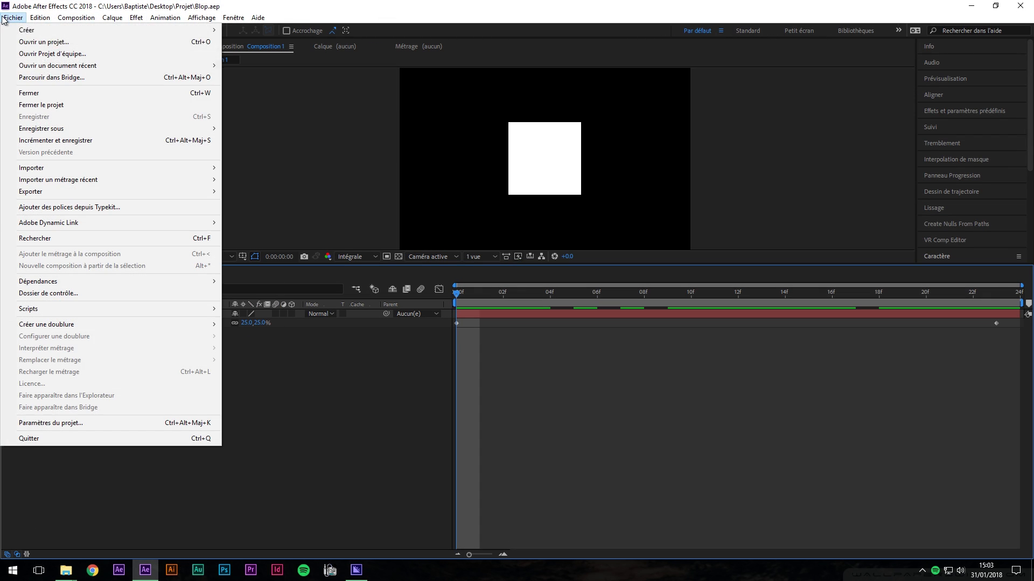
mouse_move(86, 194)
click(285, 198)
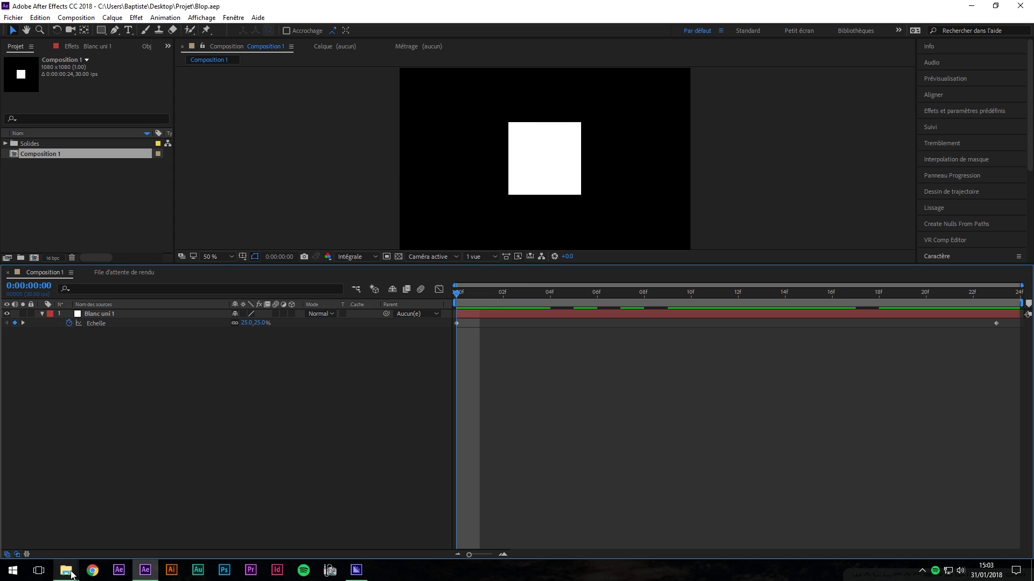
- Open the Blop_AME folder inside the Projet folder in File Explorer and select tmpAEtoAMEProject-Composition 11.aep
mouse_move(72, 575)
click(156, 516)
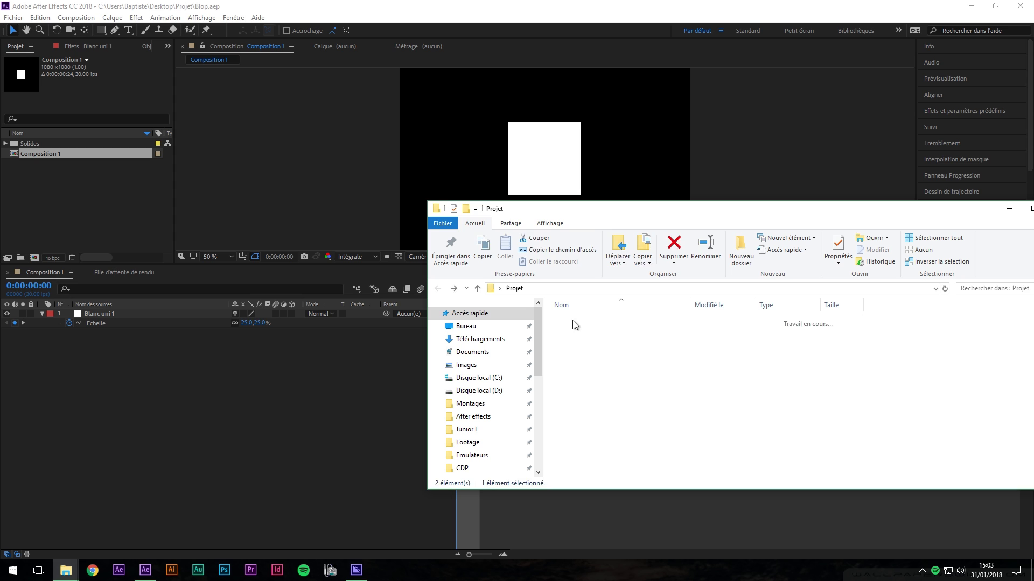
double_click(573, 321)
click(603, 321)
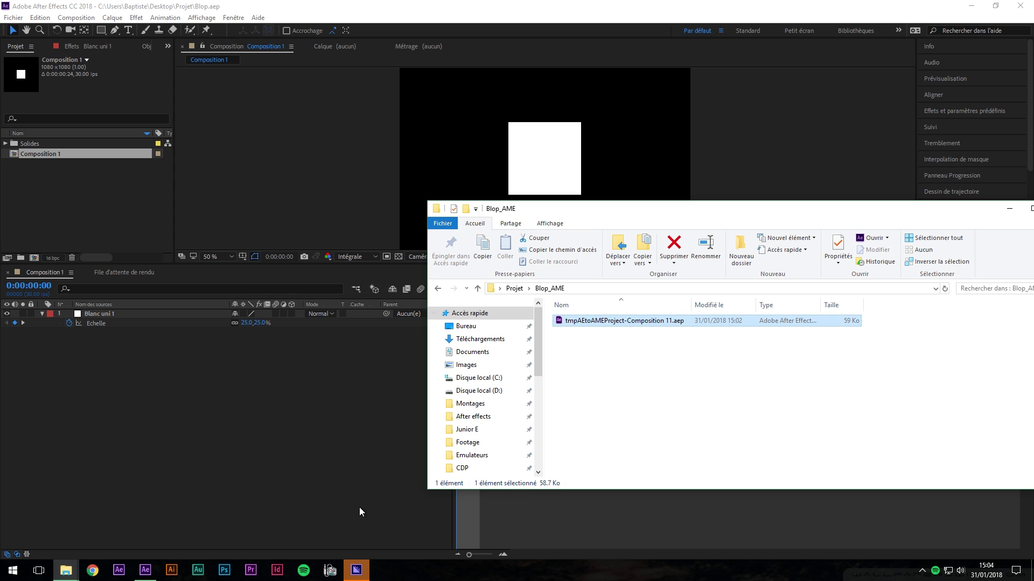
- Compare the queued Composition 1 with the temporary project in Blop_AME and the original Blop.aep in the Projet folder
click(363, 571)
click(363, 572)
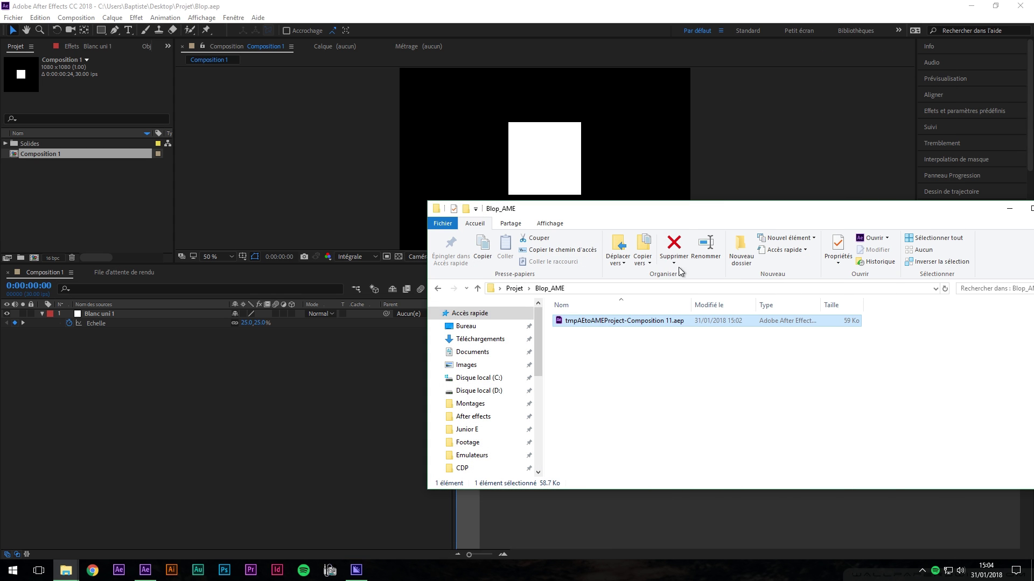
drag(675, 210, 574, 1)
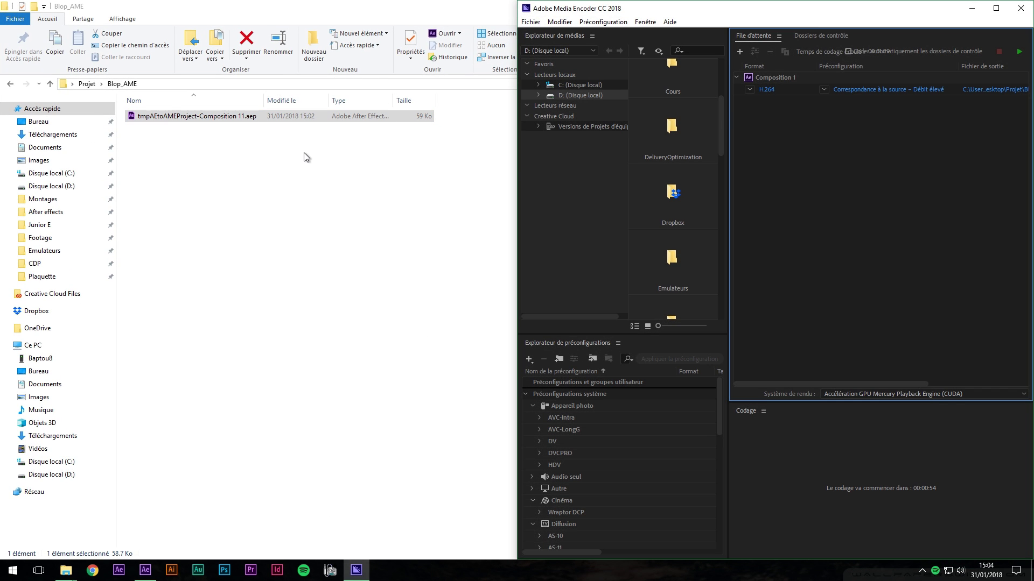
click(297, 160)
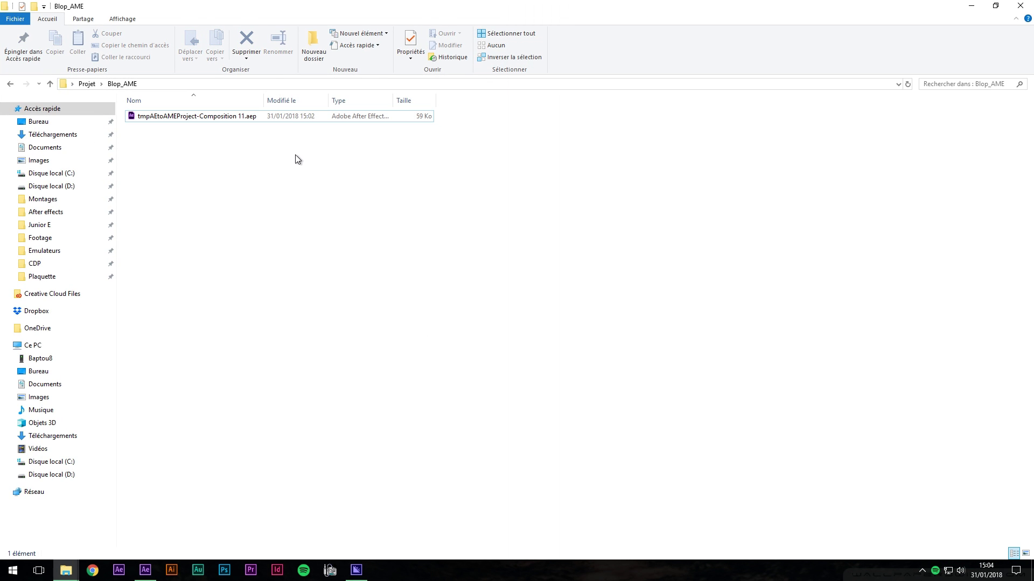
click(186, 119)
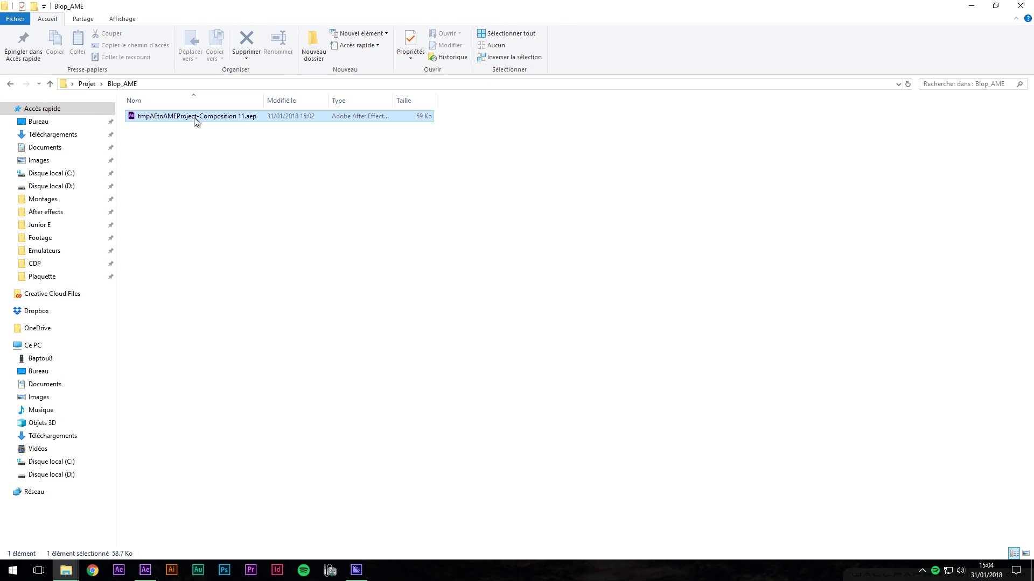
click(356, 570)
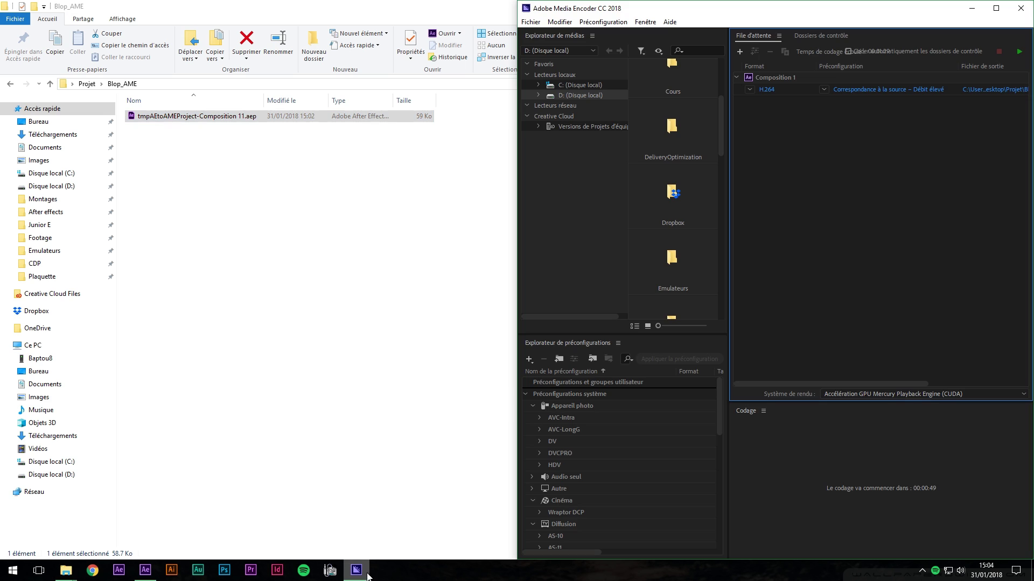
click(87, 84)
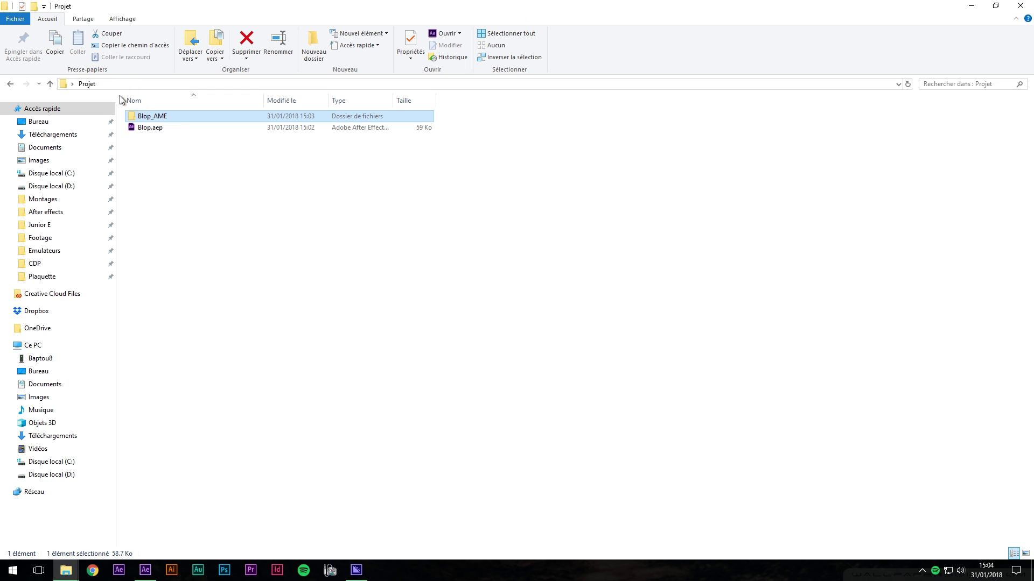
click(160, 128)
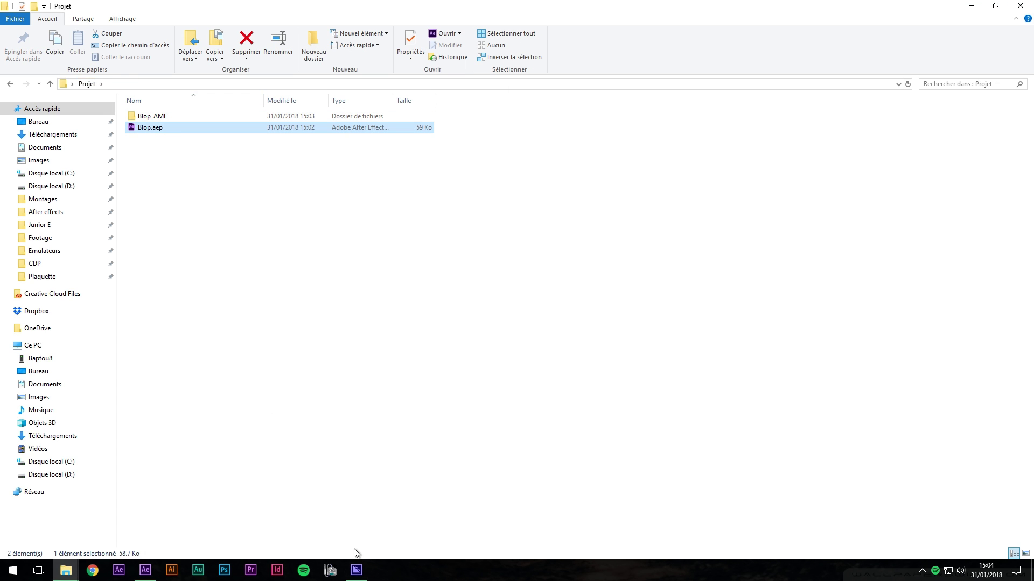
- Switch to After Effects and move the white square of Composition 1 toward the frame's lower left
click(146, 570)
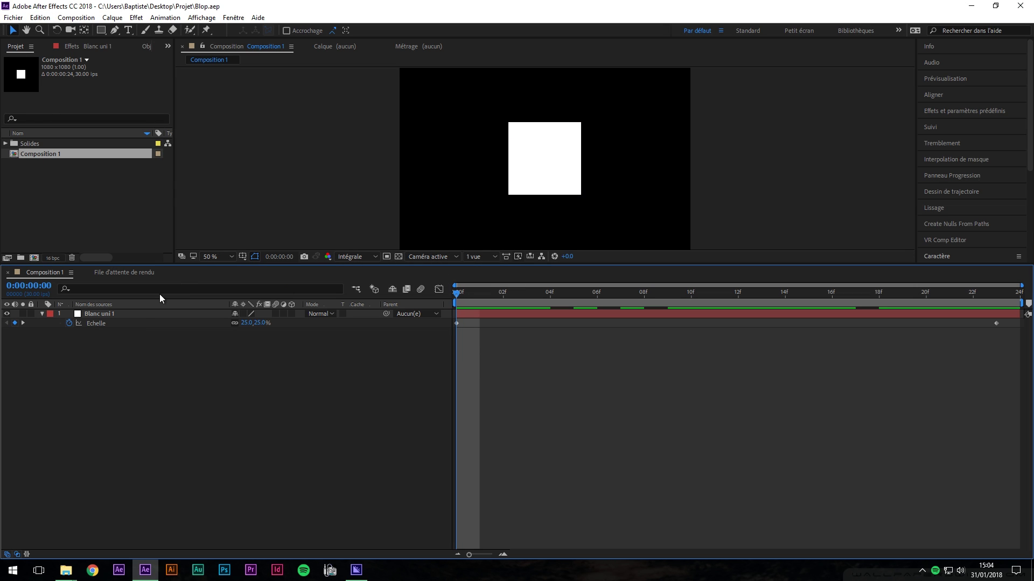
drag(574, 164, 515, 189)
key(Return)
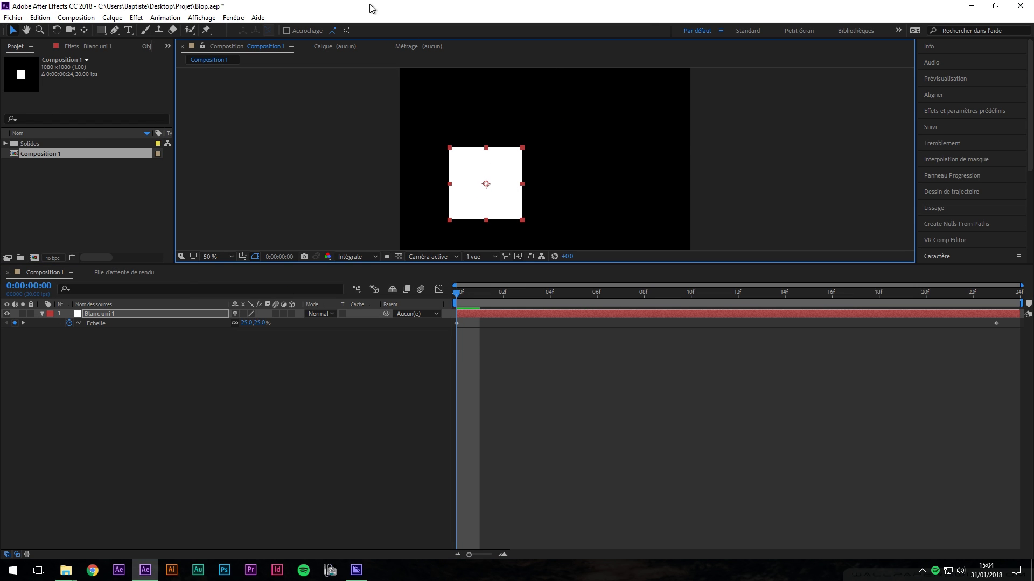
- Export the modified Composition 1 to the Adobe Media Encoder queue as a second item
click(14, 17)
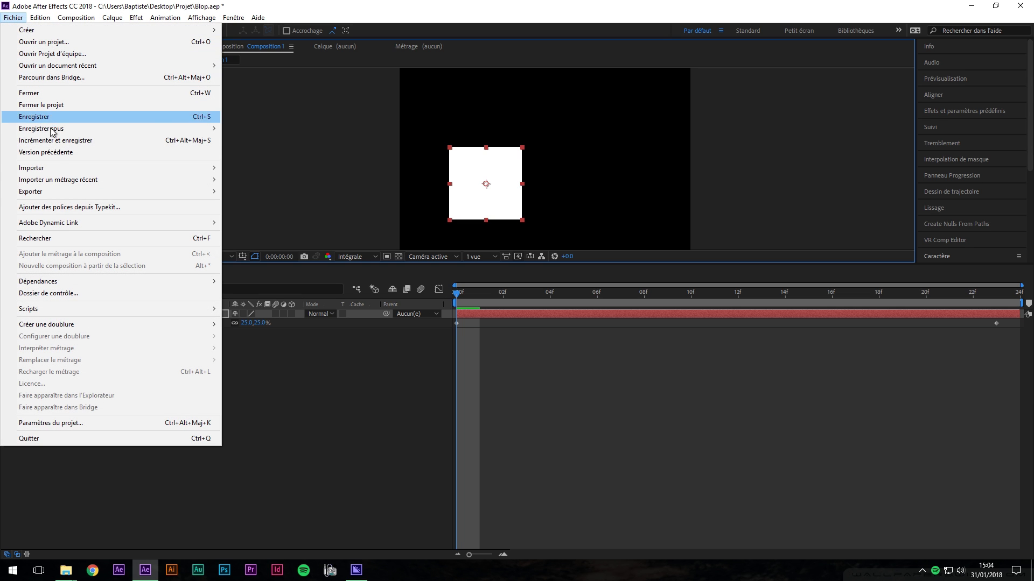
mouse_move(61, 192)
click(317, 202)
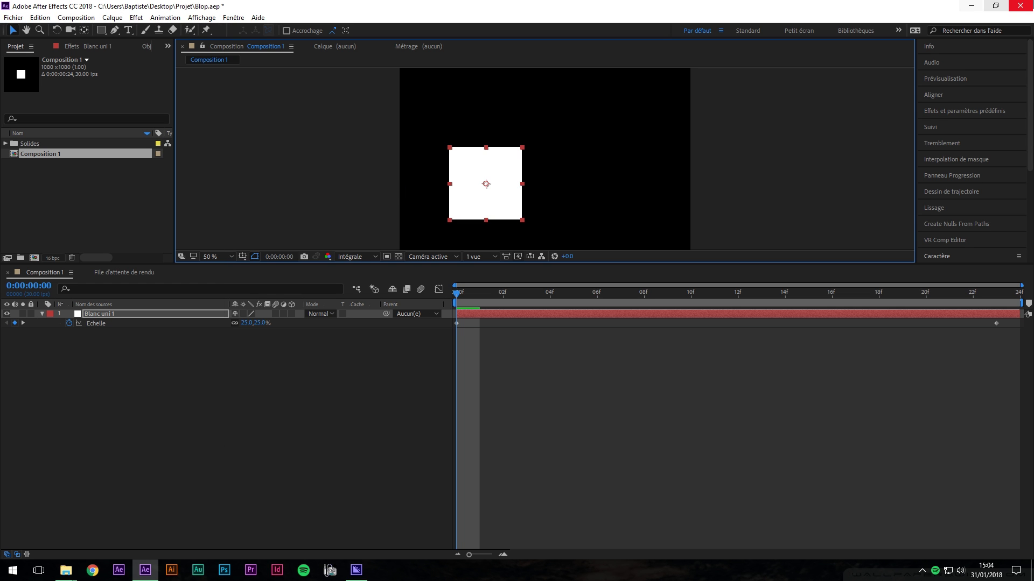
- Compare the two temporary project files in the Blop_AME folder with the Composition 1 items in the encoding queue
click(980, 5)
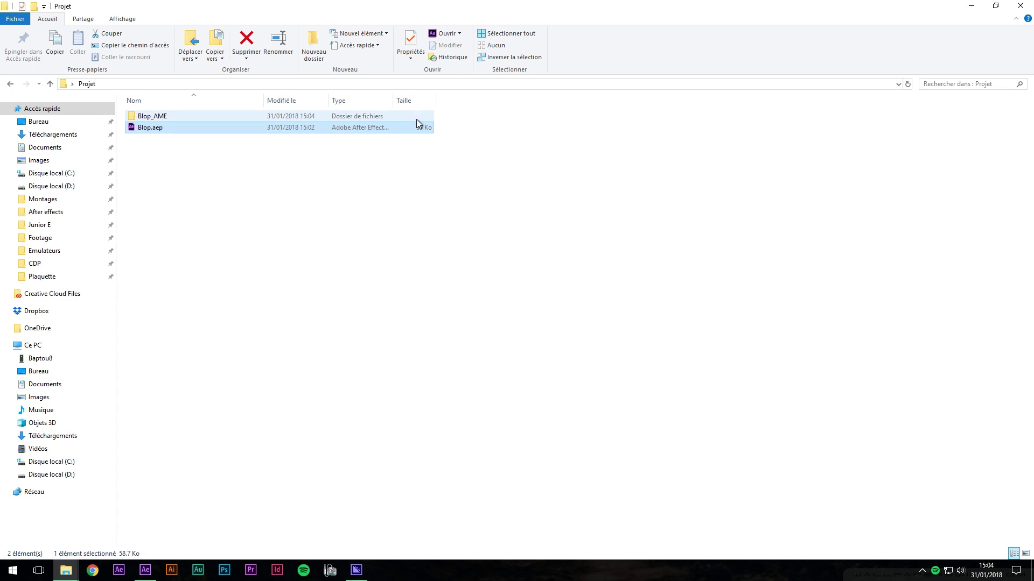
double_click(169, 116)
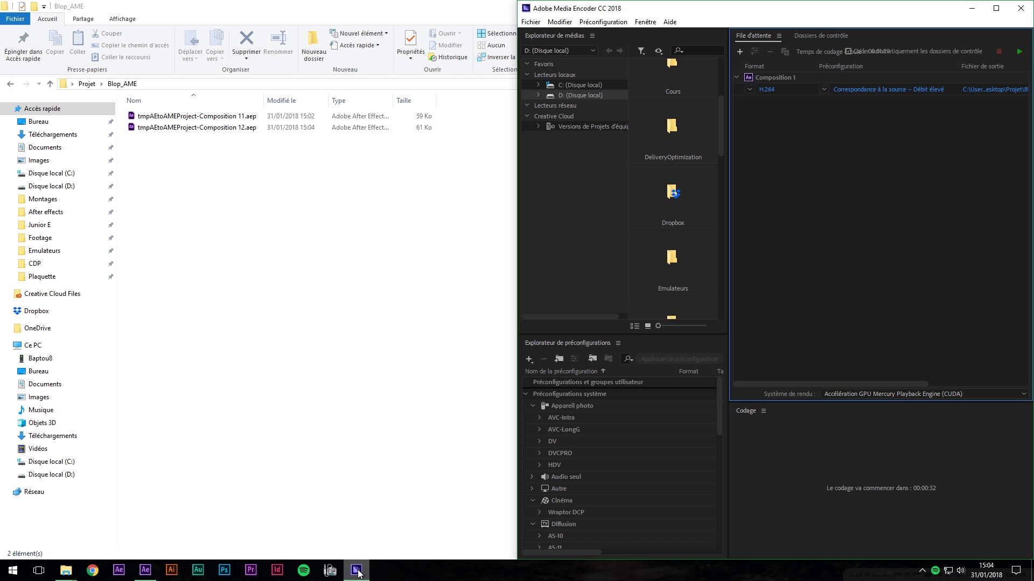
click(279, 119)
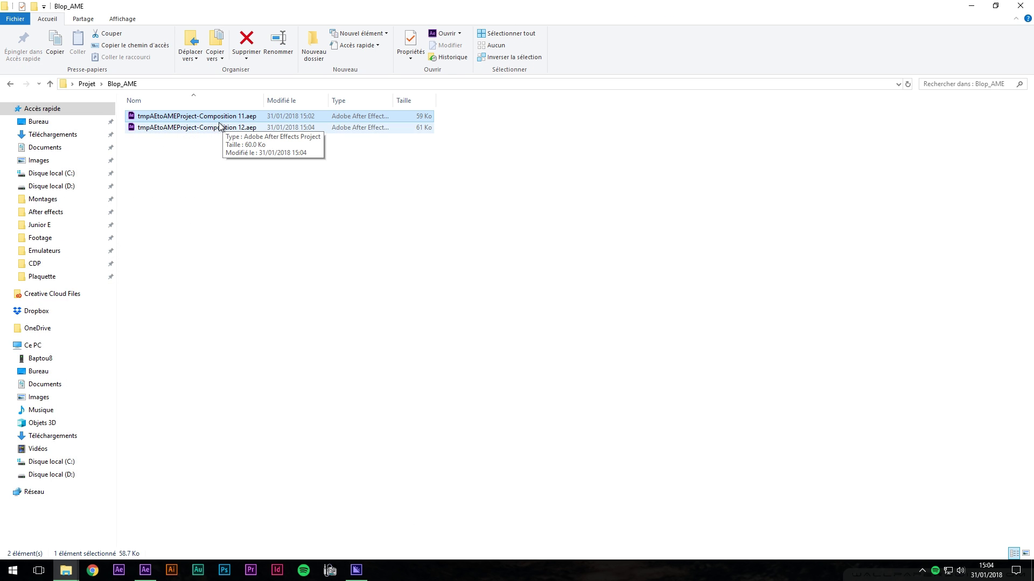
click(215, 127)
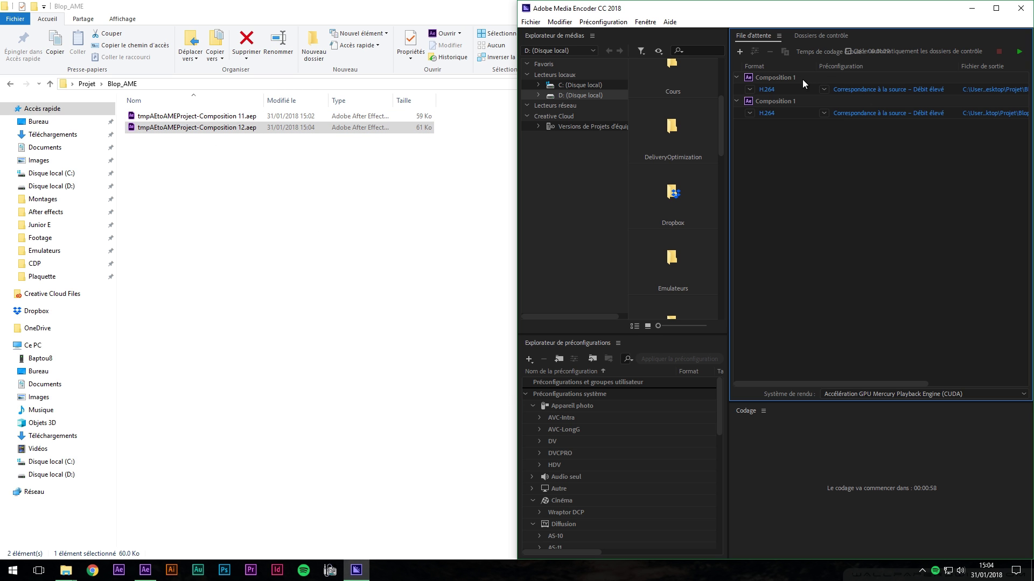
click(802, 79)
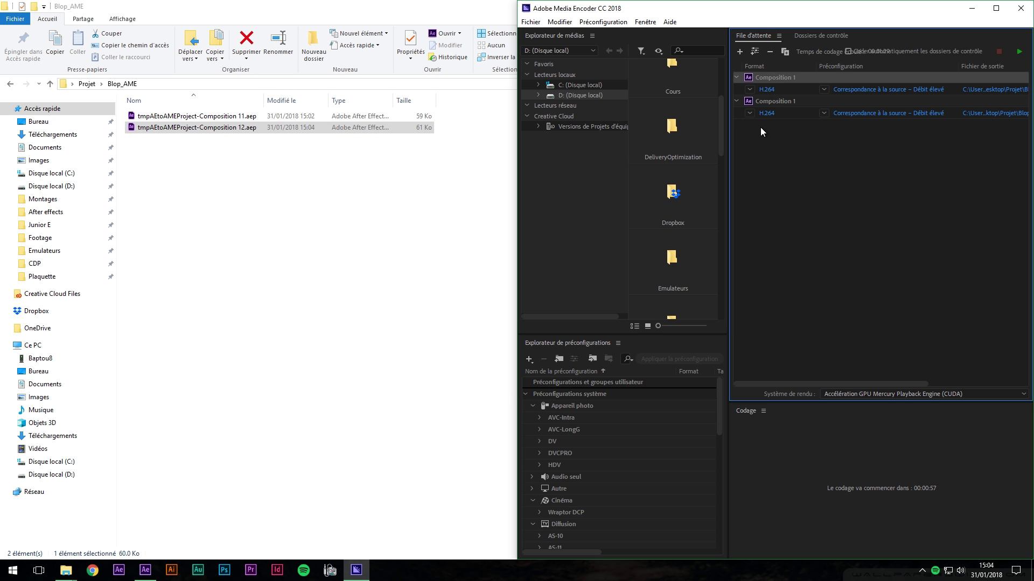
- Place After Effects beside Media Encoder and compare the modified composition with the second queued Composition 1
click(146, 573)
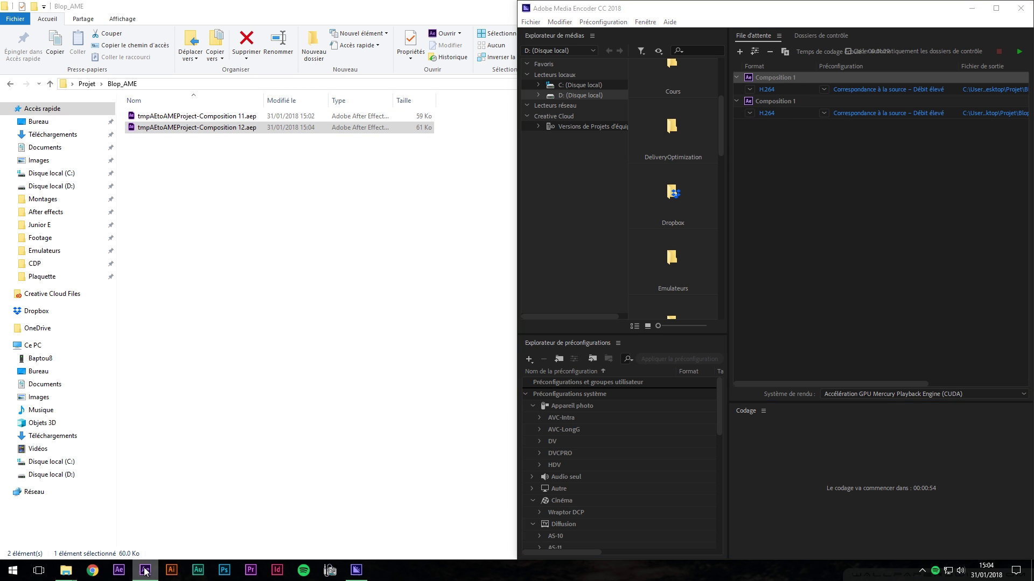
drag(504, 207, 649, 211)
drag(738, 5, 0, 36)
click(767, 115)
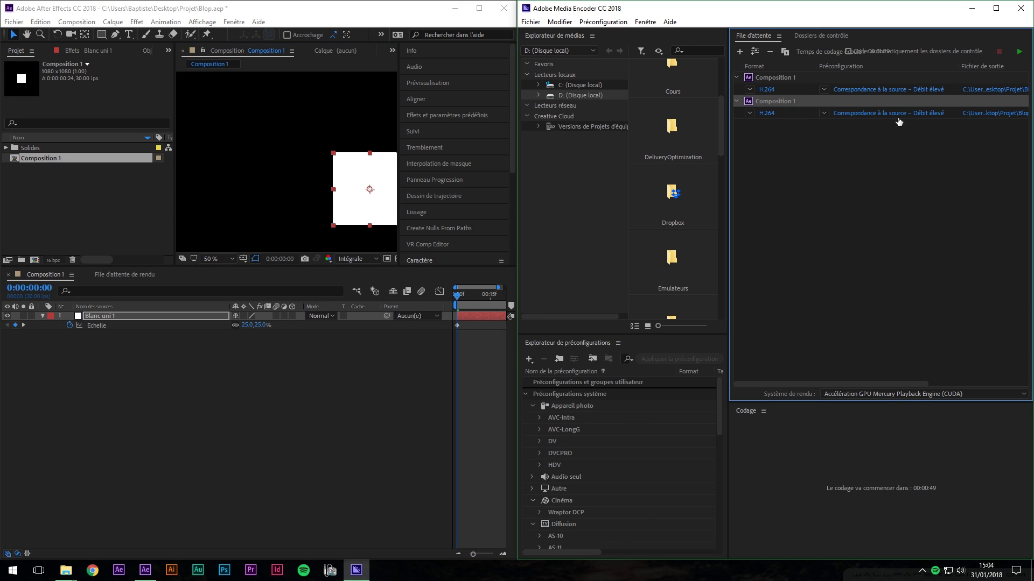
double_click(401, 10)
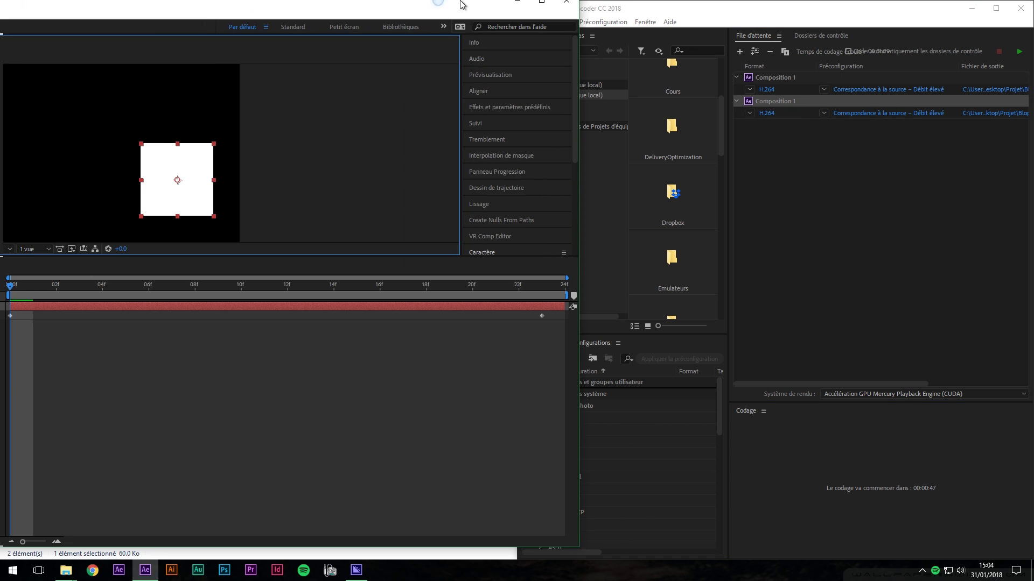
- Return to Media Encoder and start encoding both queued Composition 1 items
click(972, 6)
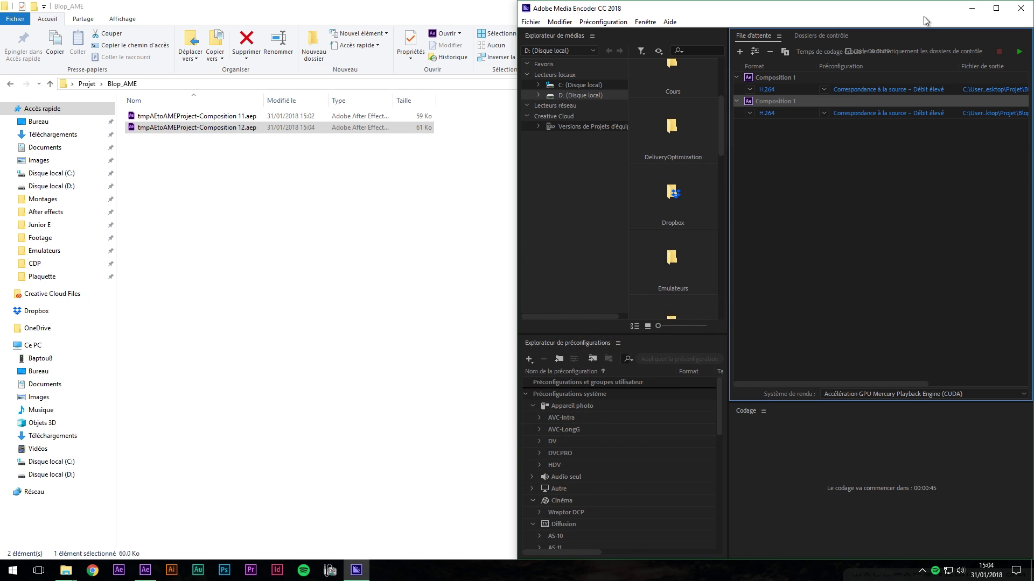
double_click(858, 7)
click(1019, 47)
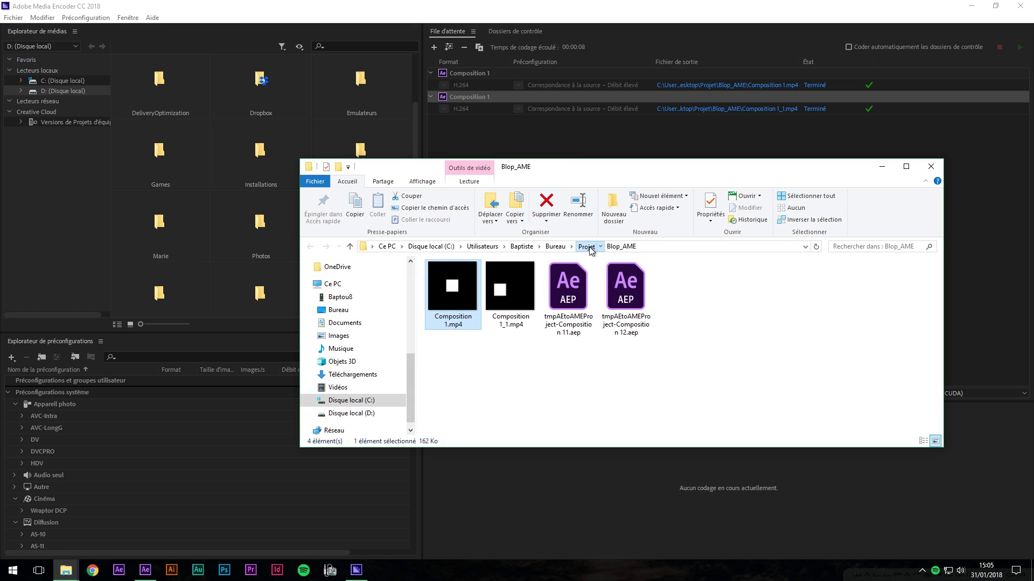
- Examine Composition 1.mp4, Composition 1_1.mp4 and the temporary project files in the Blop_AME folder
click(586, 247)
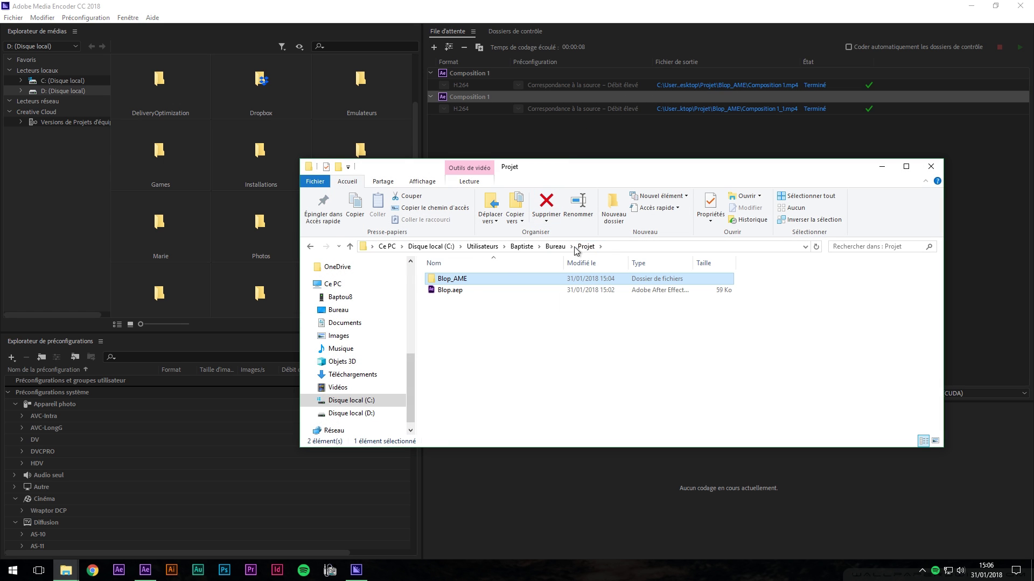
double_click(456, 278)
drag(457, 353, 522, 291)
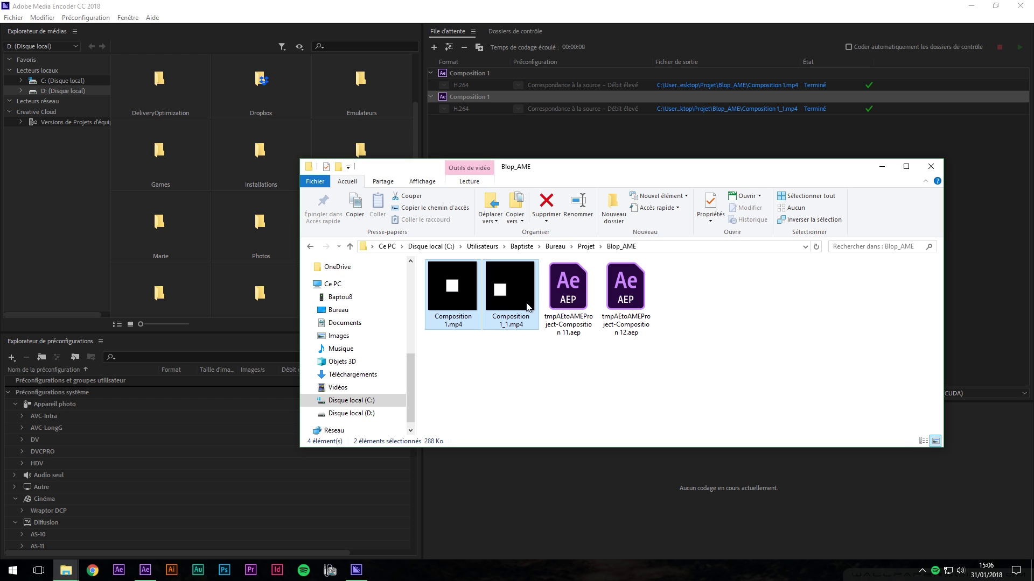
drag(554, 166, 614, 181)
click(622, 382)
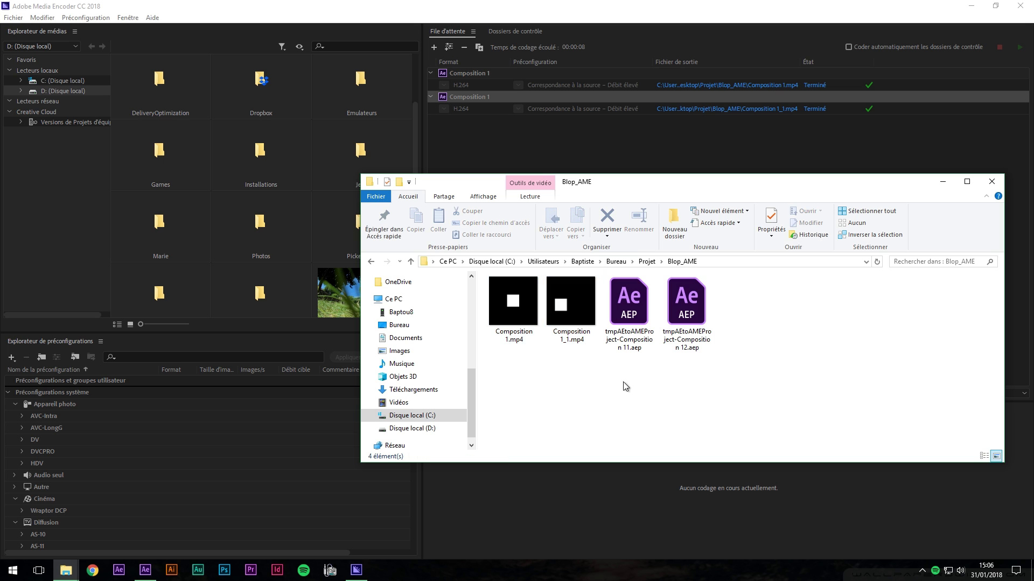
click(638, 315)
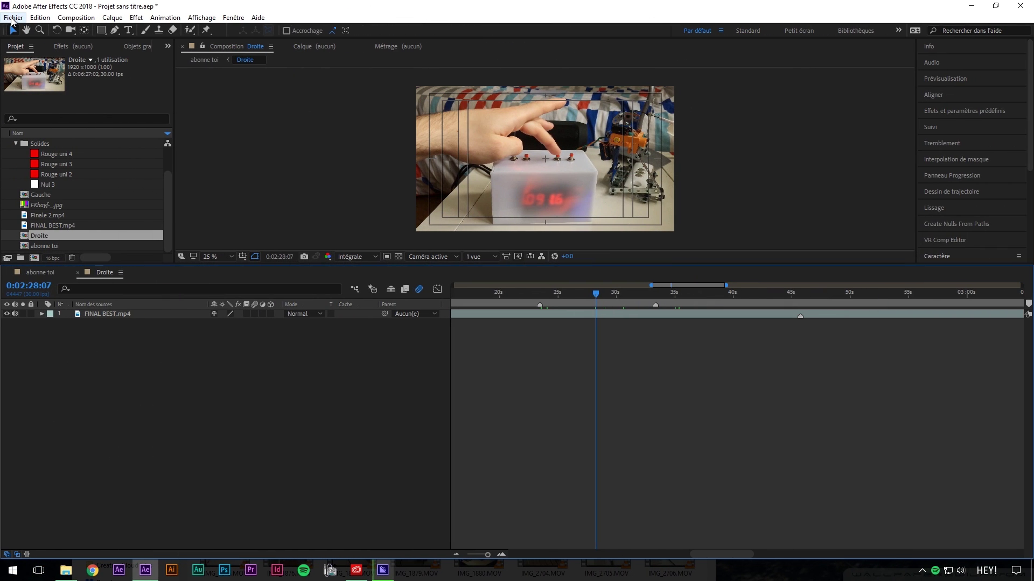
- Add the Droite composition to After Effects' own render queue and set its output module to PNG
click(13, 18)
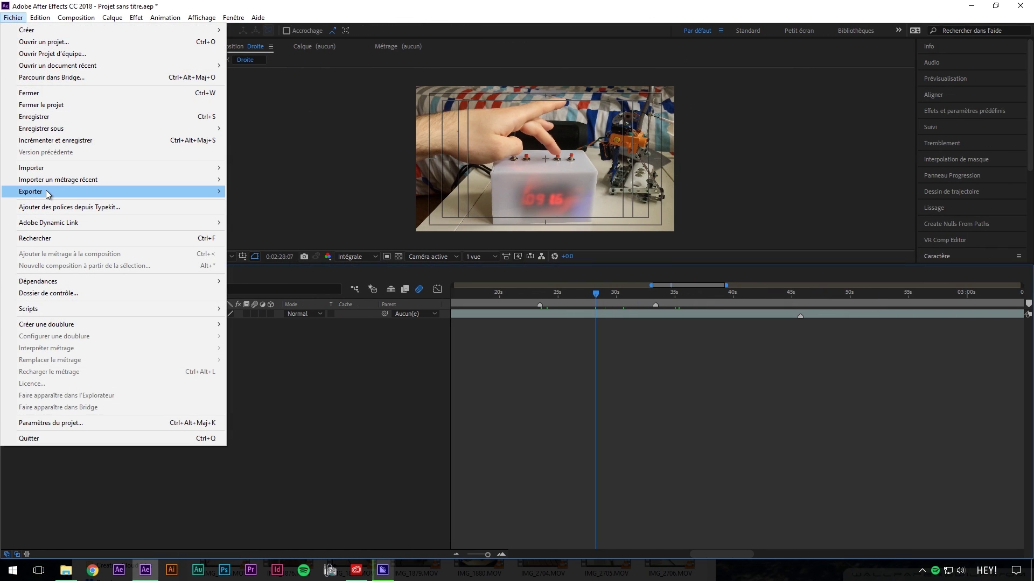
mouse_move(59, 192)
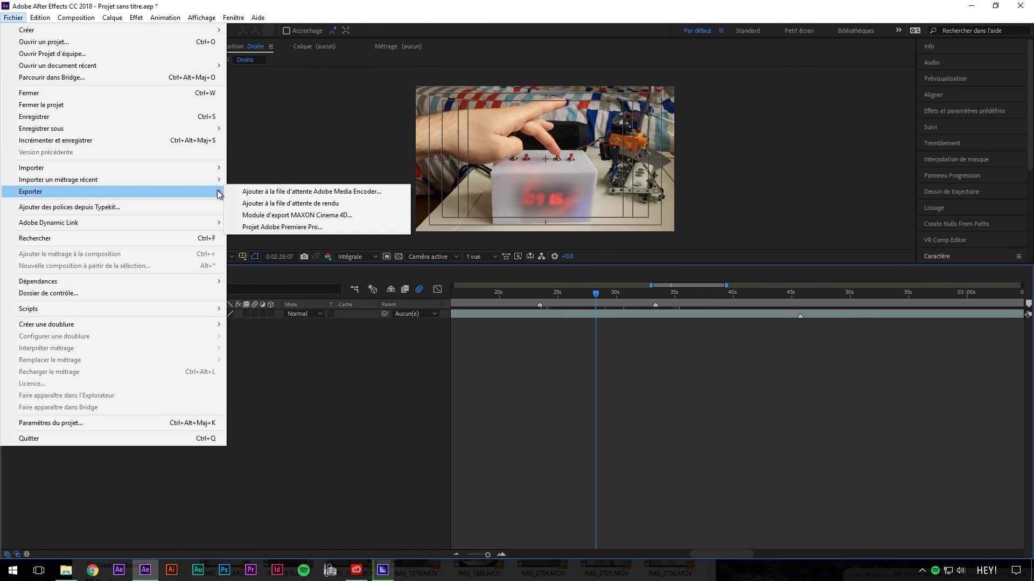
click(331, 204)
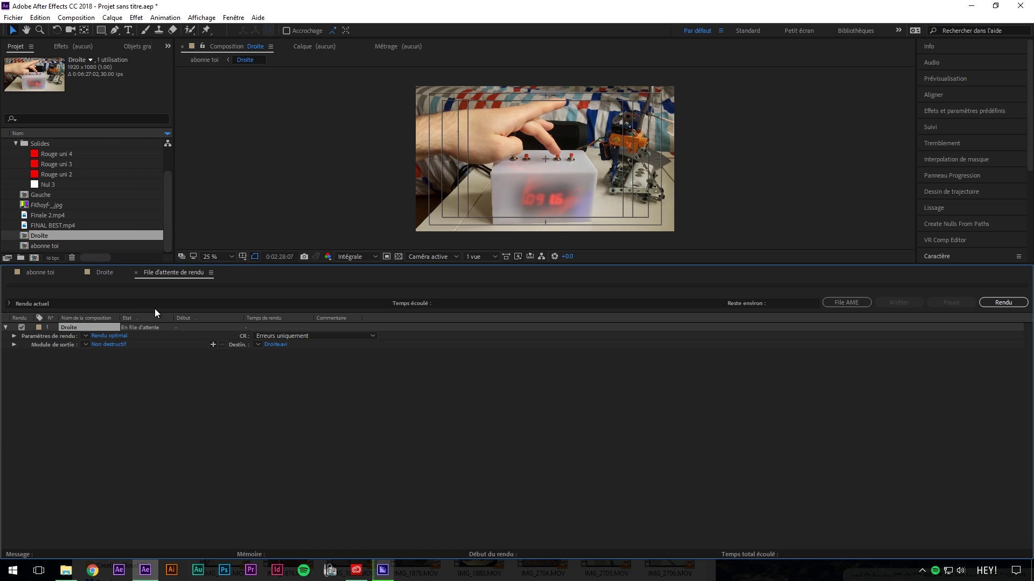
click(86, 344)
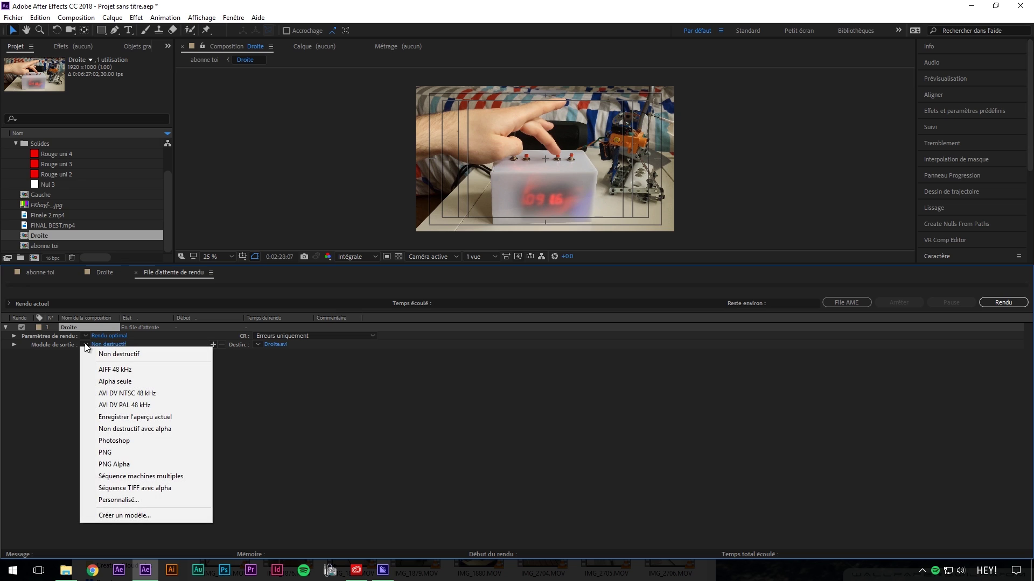
click(121, 454)
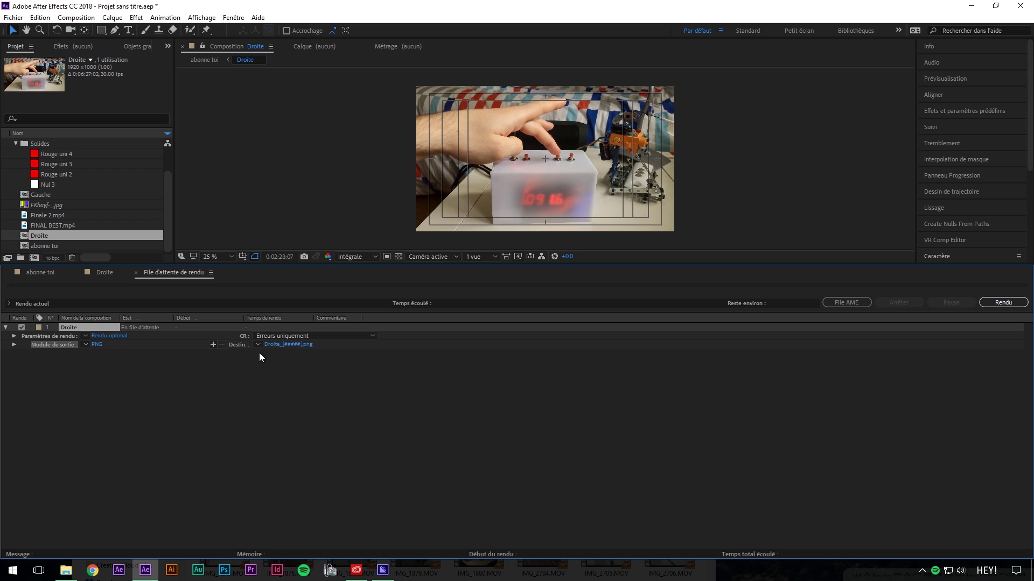
- Open the Droite item's render settings and accept them
click(87, 337)
click(90, 342)
click(114, 335)
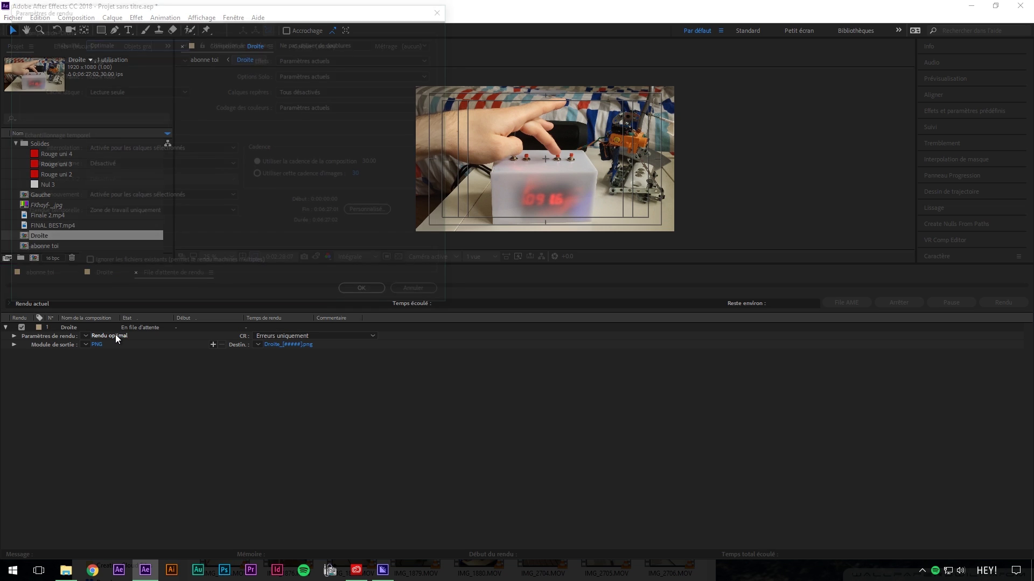
click(360, 288)
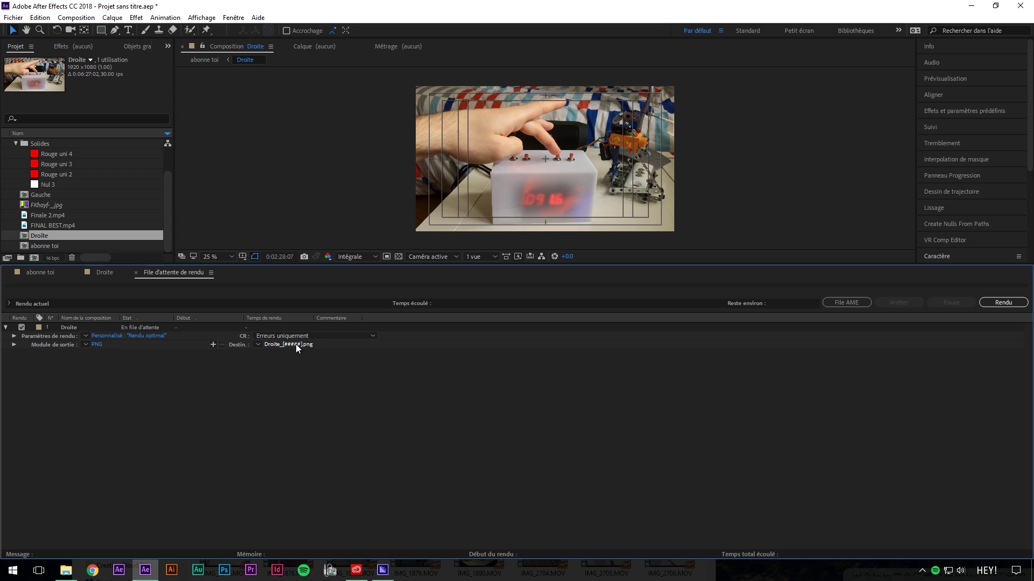
- Set the PNG sequence's destination to a Droite subfolder on the desktop, keeping the file name Droite_[#####].png
click(295, 345)
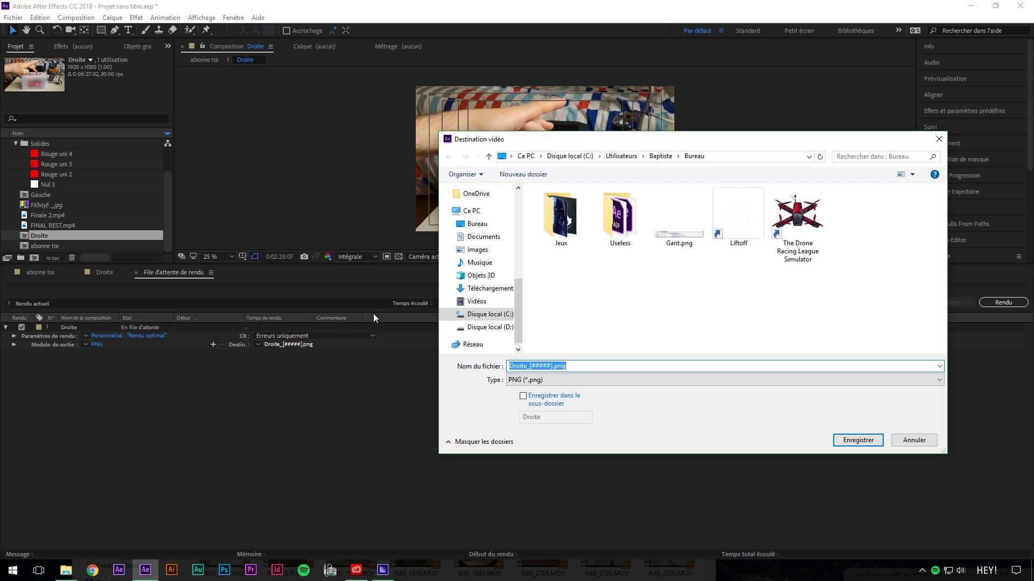
click(523, 397)
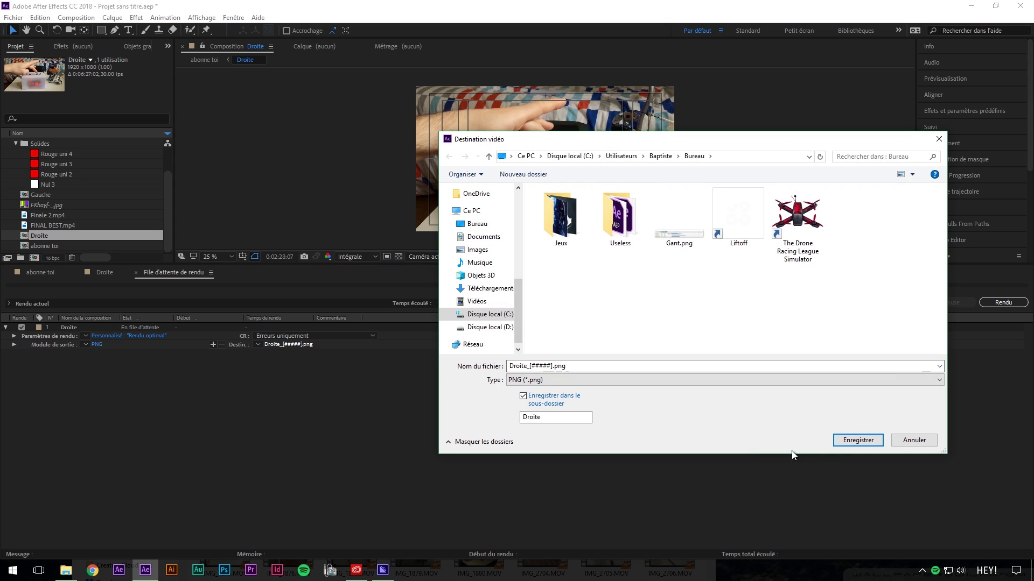
click(844, 441)
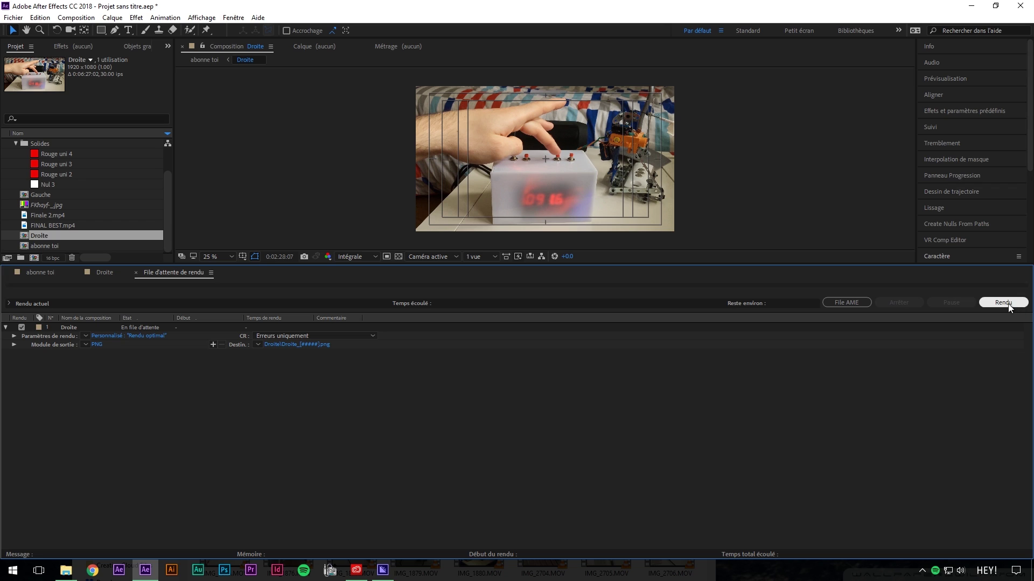
- Start rendering the Droite PNG sequence, stop it after a few seconds and dismiss the alert
click(997, 304)
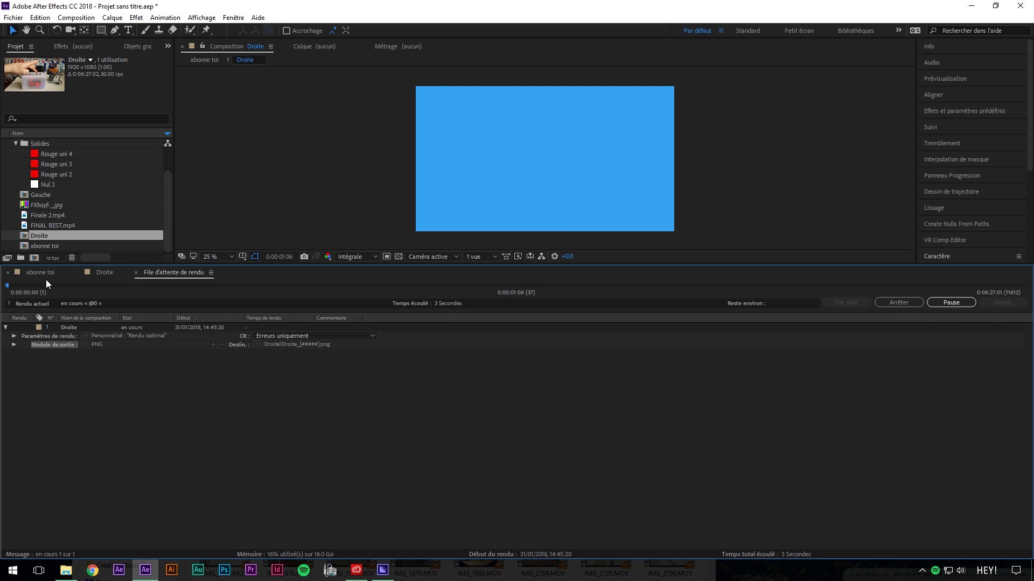
click(897, 302)
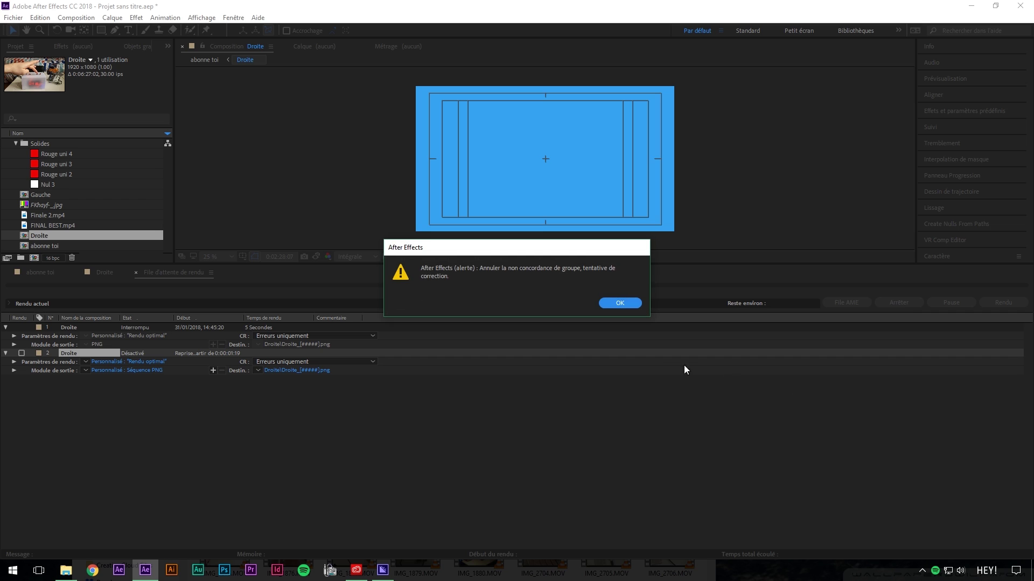
click(625, 302)
- Open the Droite folder on the desktop and look through the rendered PNG frames
click(1031, 570)
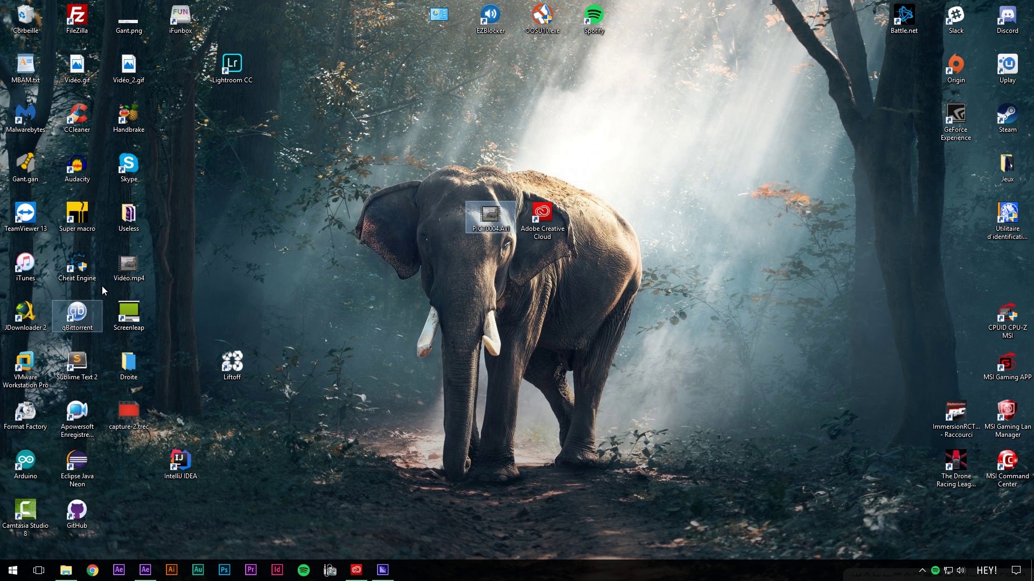
double_click(133, 364)
scroll(496, 247, down, 3)
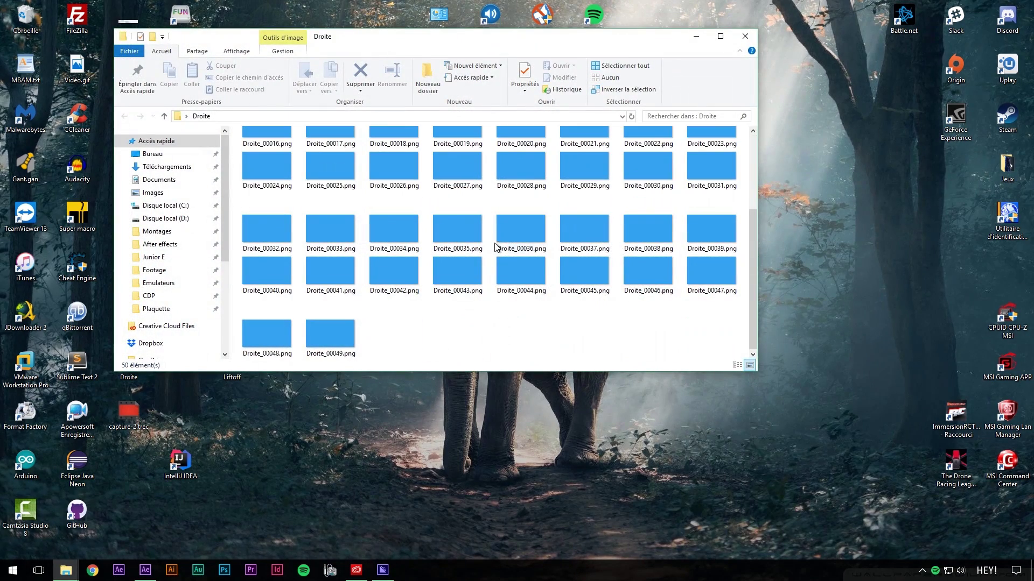
scroll(484, 244, up, 3)
scroll(391, 210, down, 3)
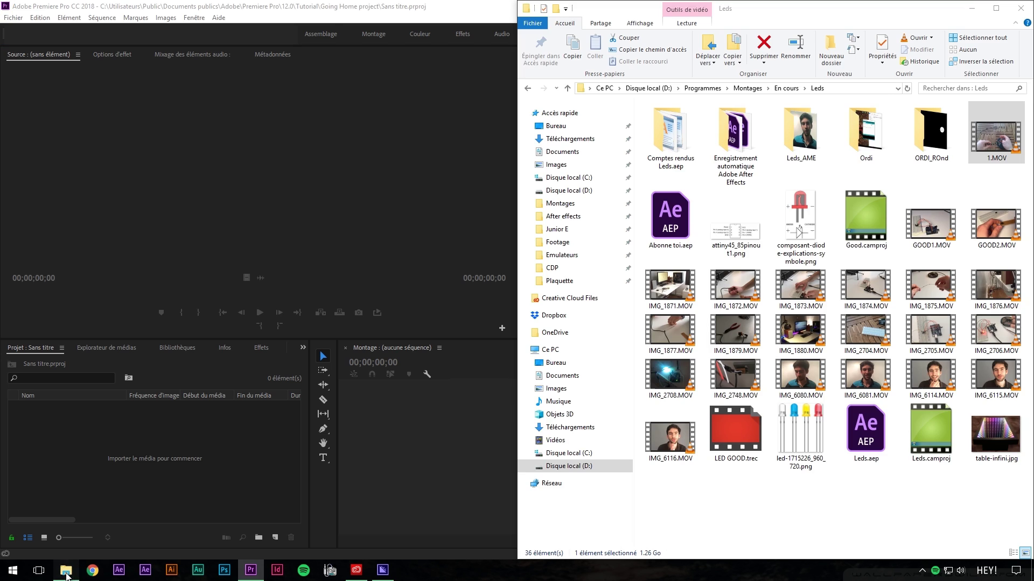
- In Premiere Pro, import 1.MOV from the Leds folder and create a sequence from the clip
drag(995, 132, 121, 415)
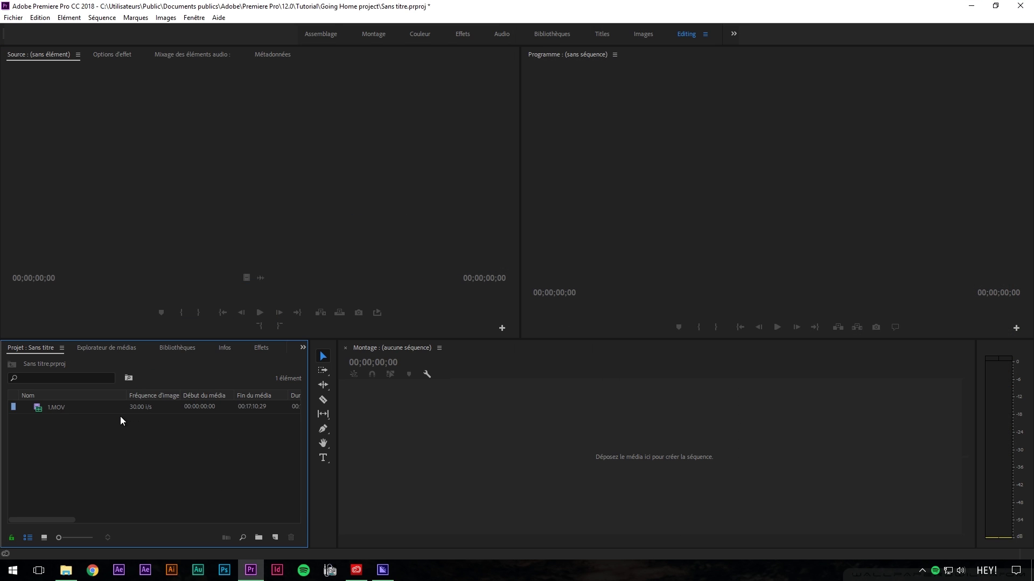
drag(49, 410, 403, 401)
- Send the 1.MOV sequence's H.264 export to the Media Encoder queue and select its queued item there
click(14, 18)
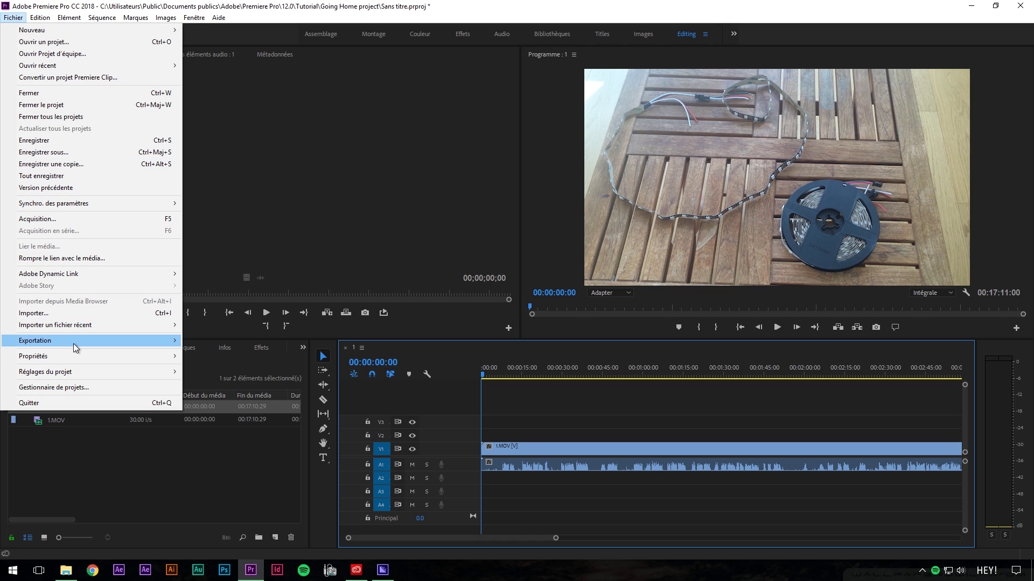
mouse_move(76, 341)
click(259, 344)
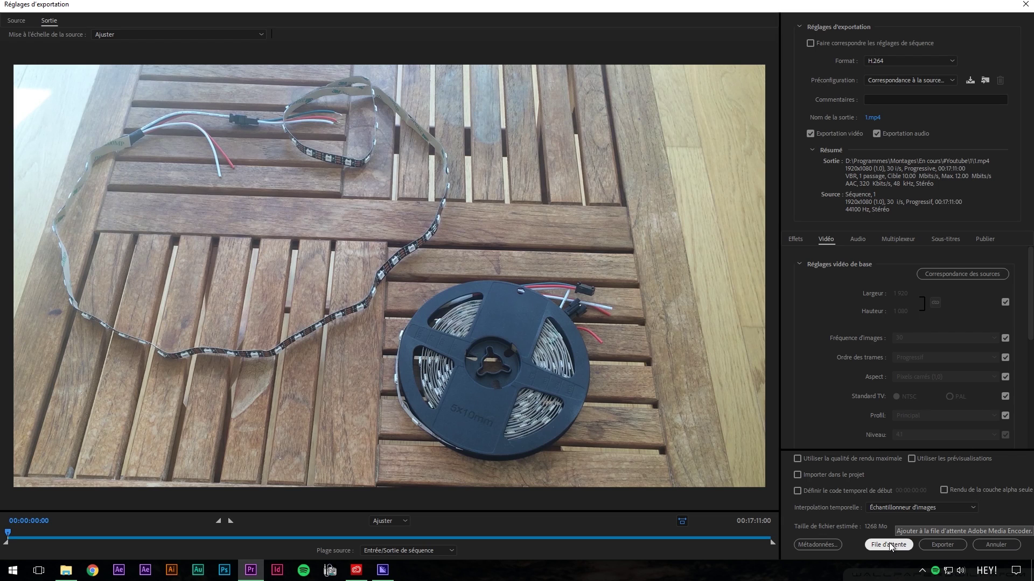
click(889, 545)
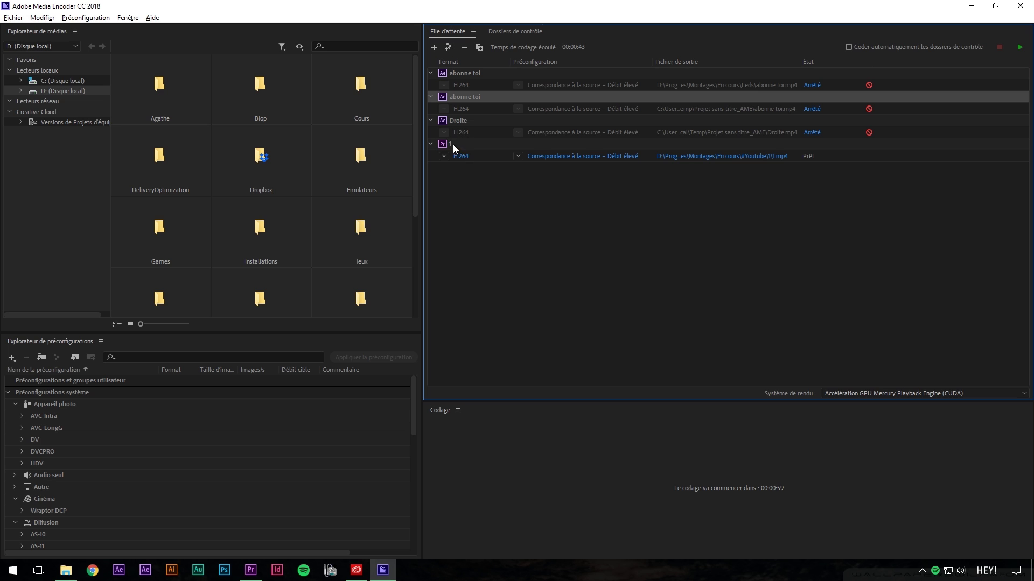
click(454, 147)
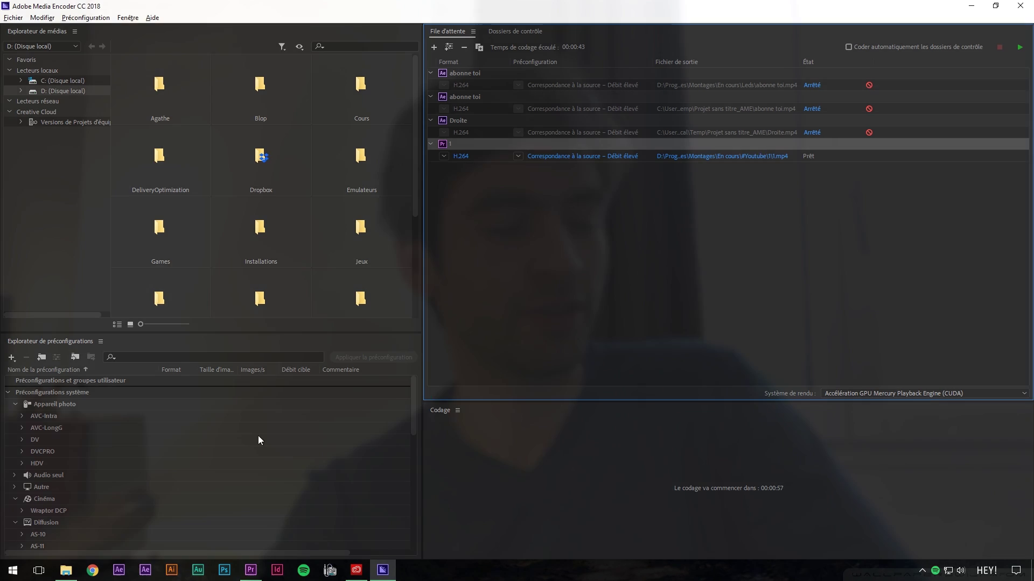